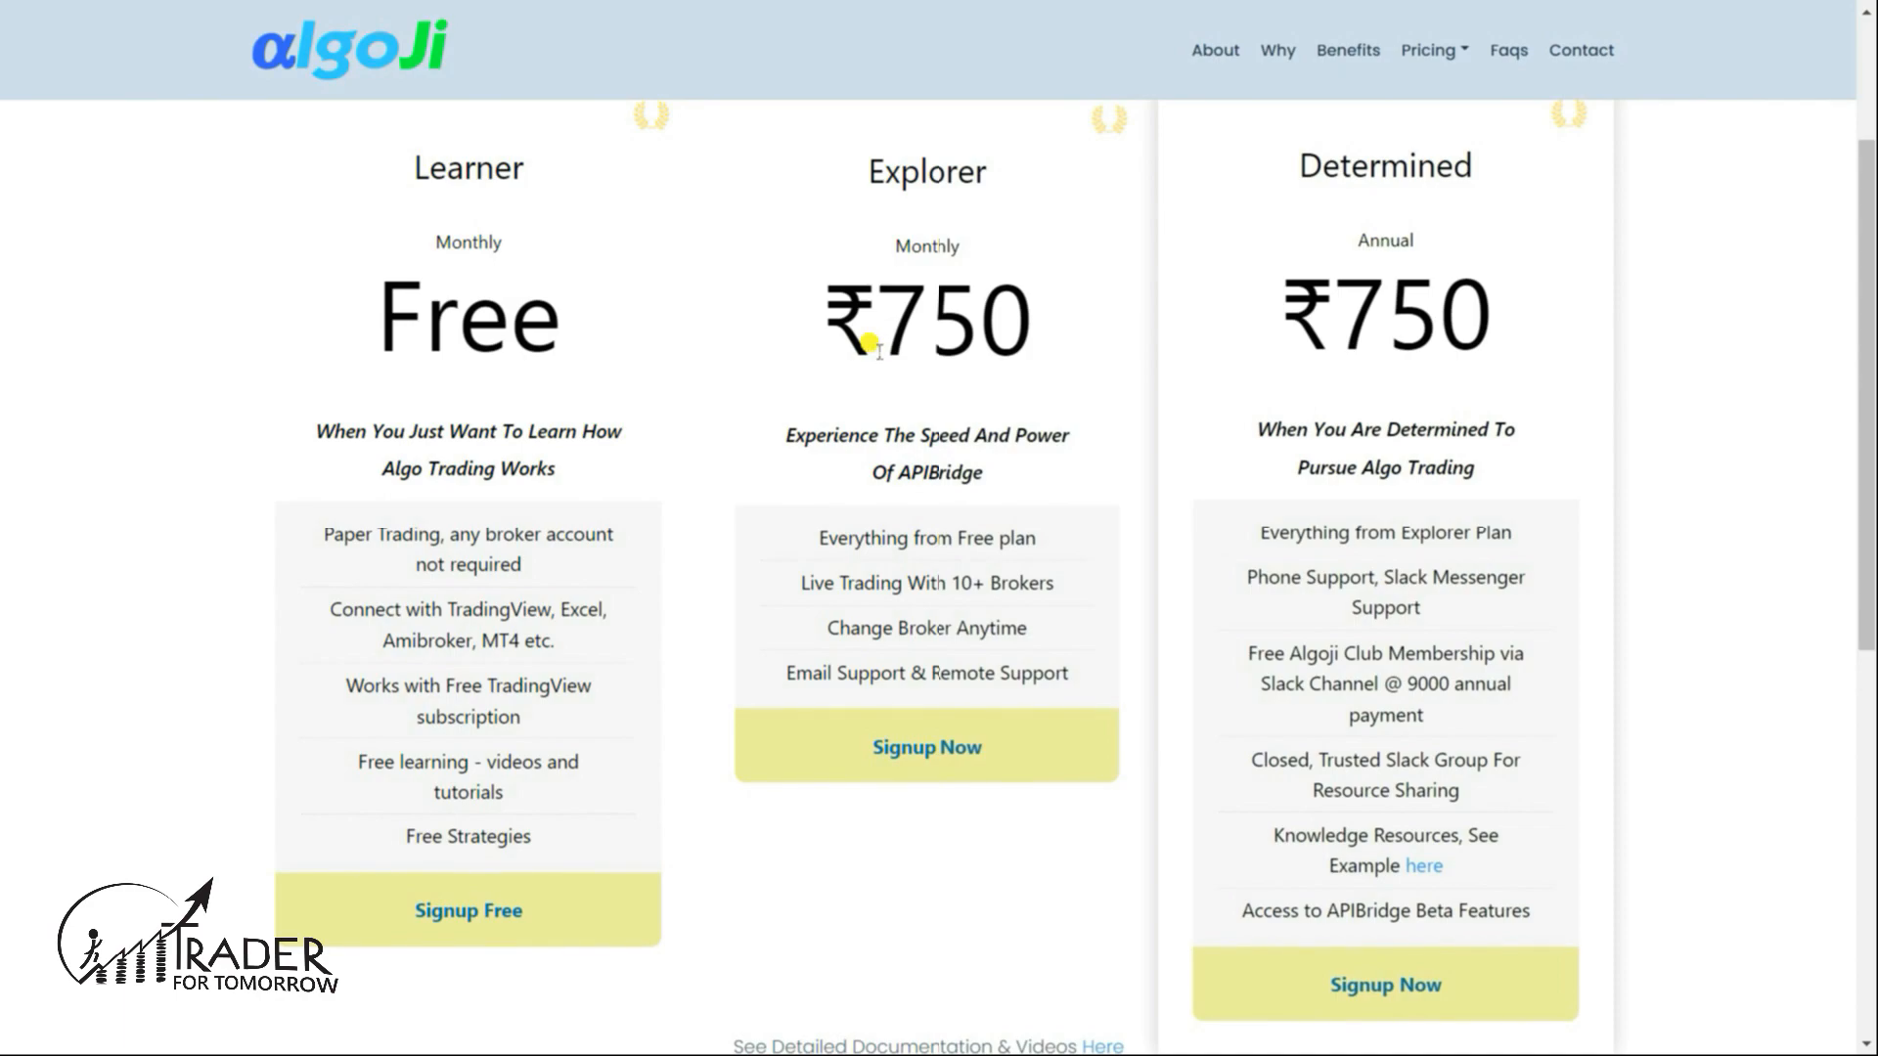
- Leave the Learner/Explorer/Determined pricing page for the TradingView BRITANNIA/CNXMNC chart
key("alt+Tab")
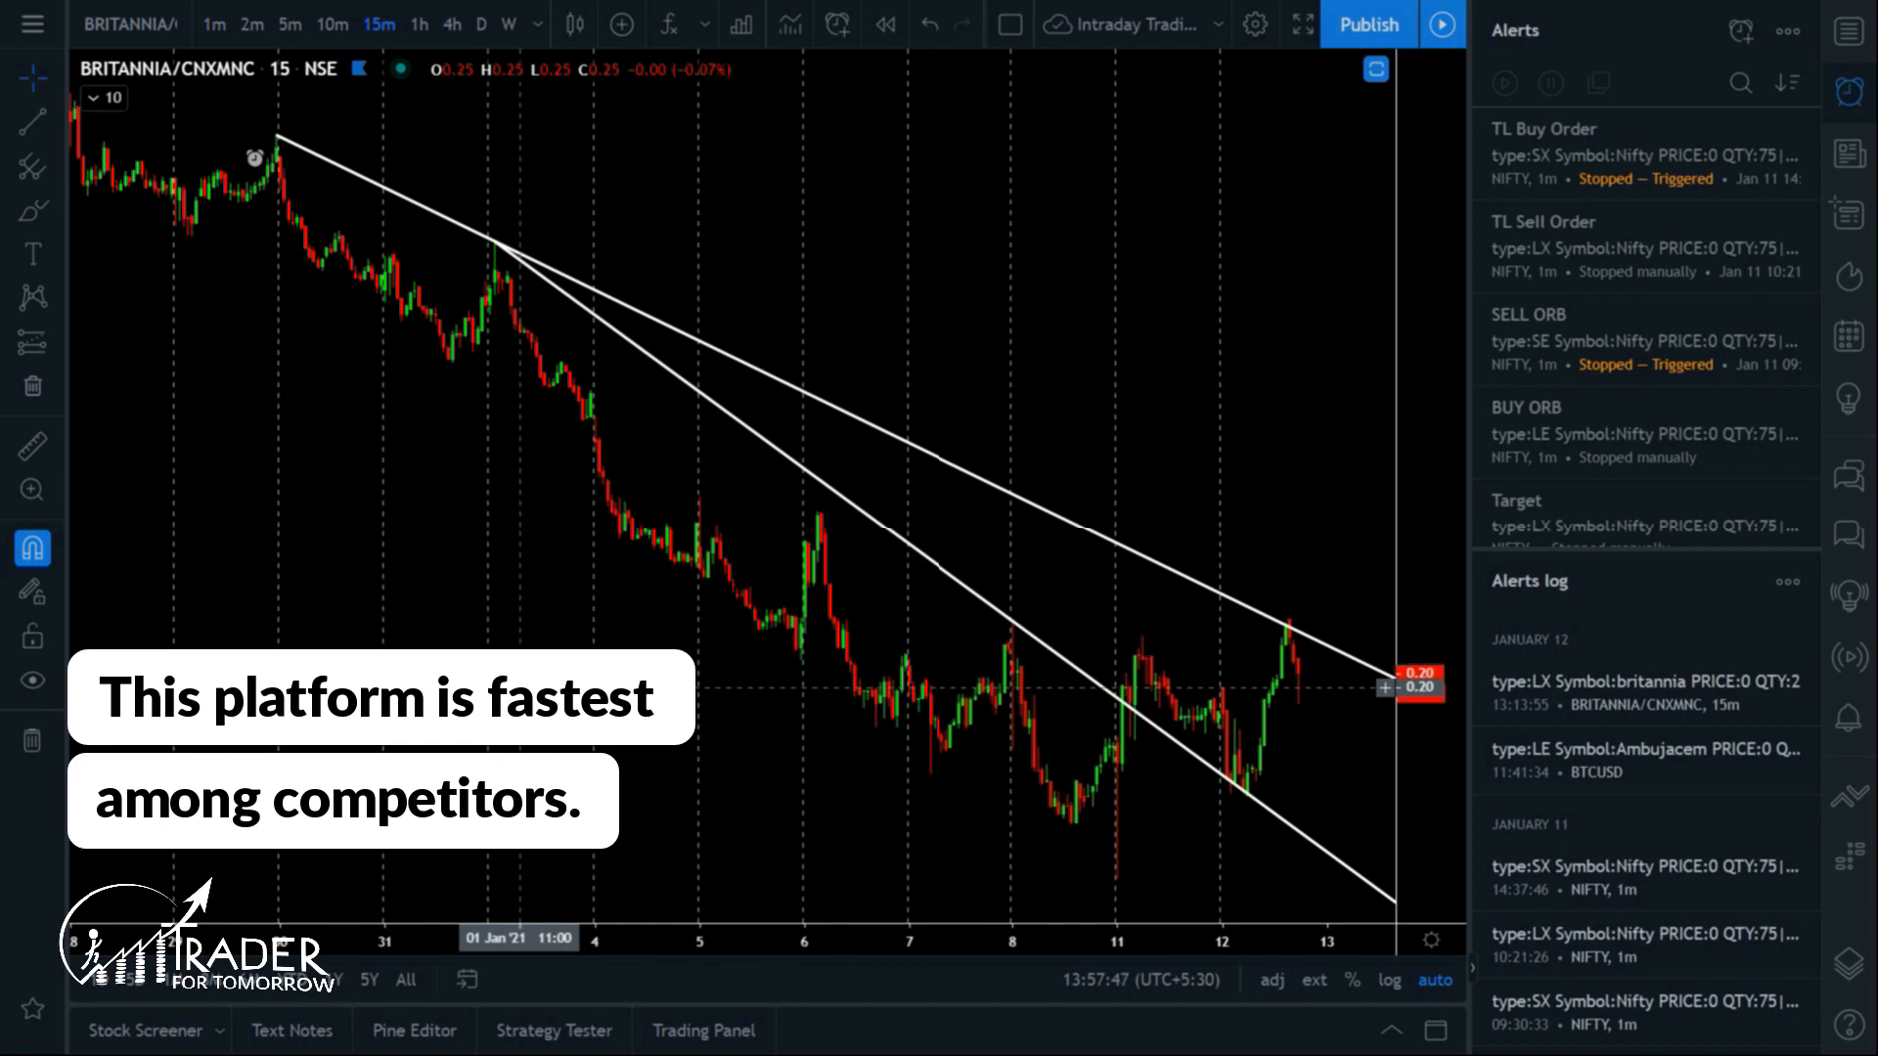
- Move from the Britannia alerts log to the Algoji APIBridge registration form at algoji.com/subscribe
mouse_move(1609, 716)
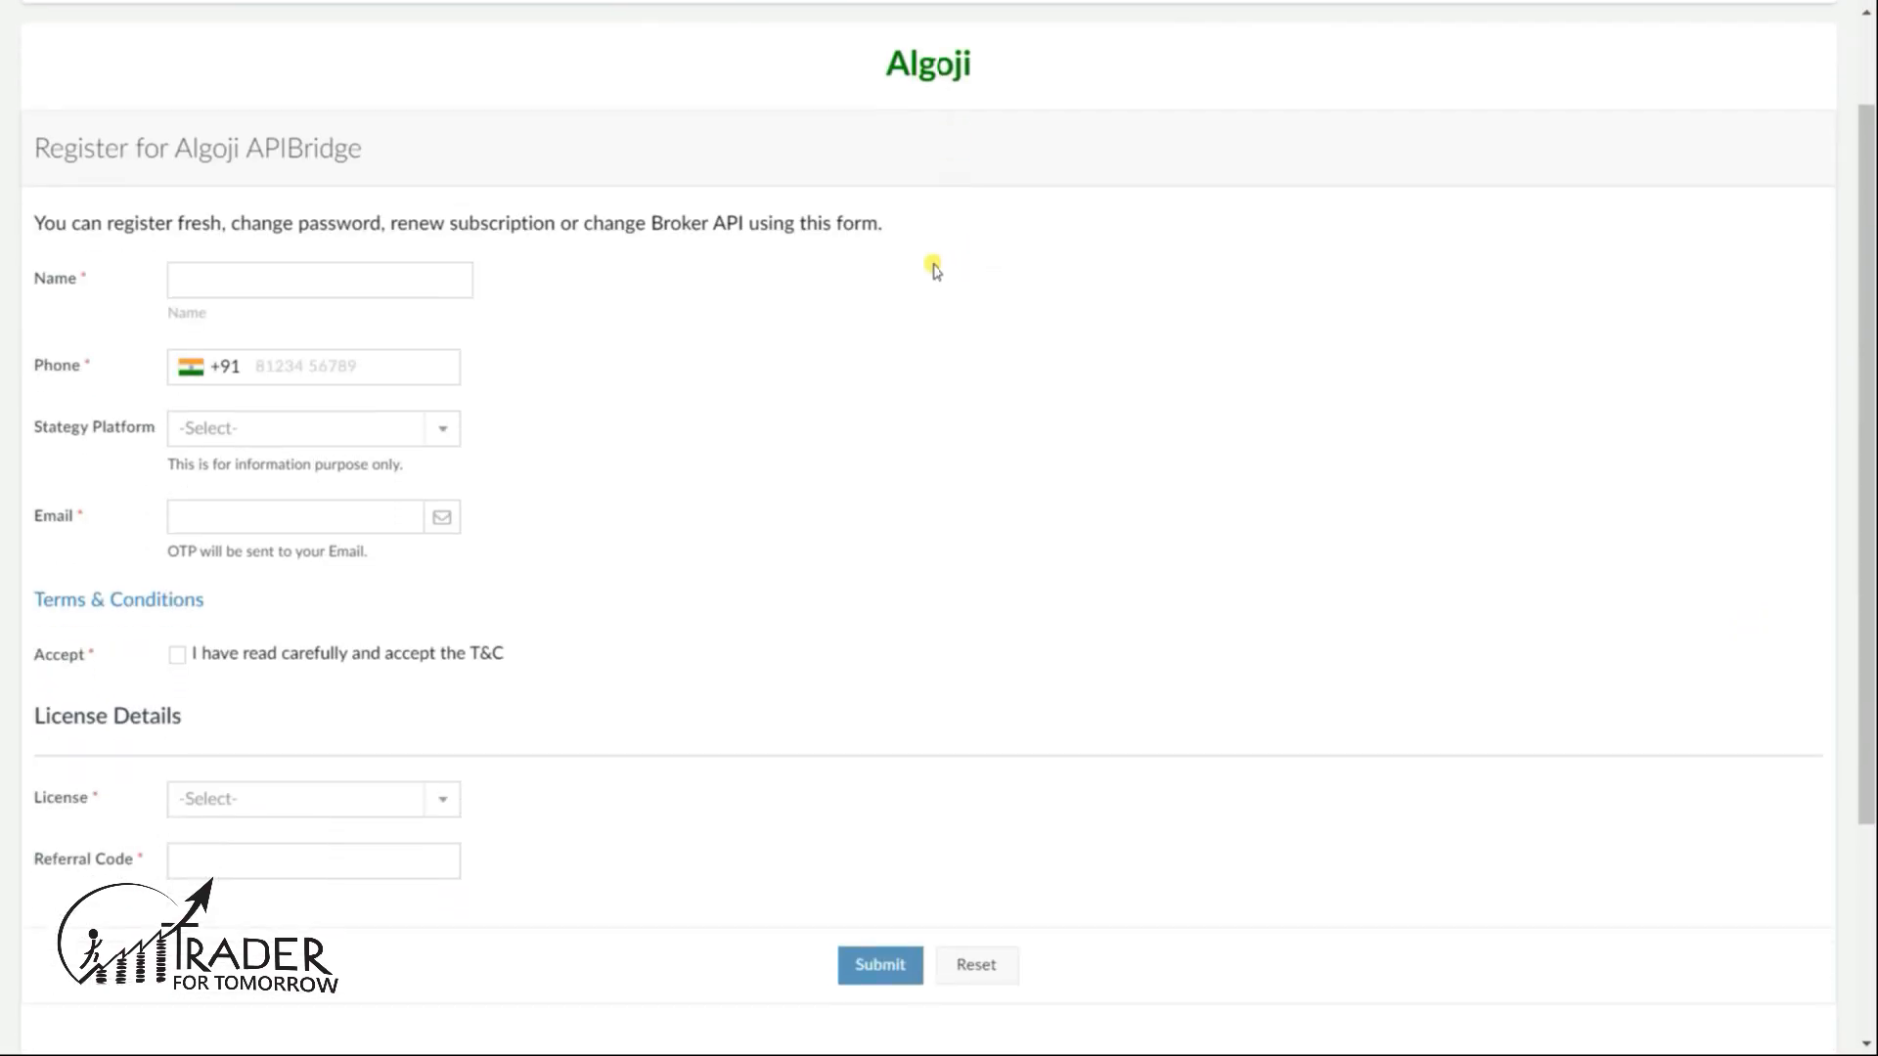
- Enter the registrant's name and phone number, and choose TradingView as the strategy platform
left_click(411, 278)
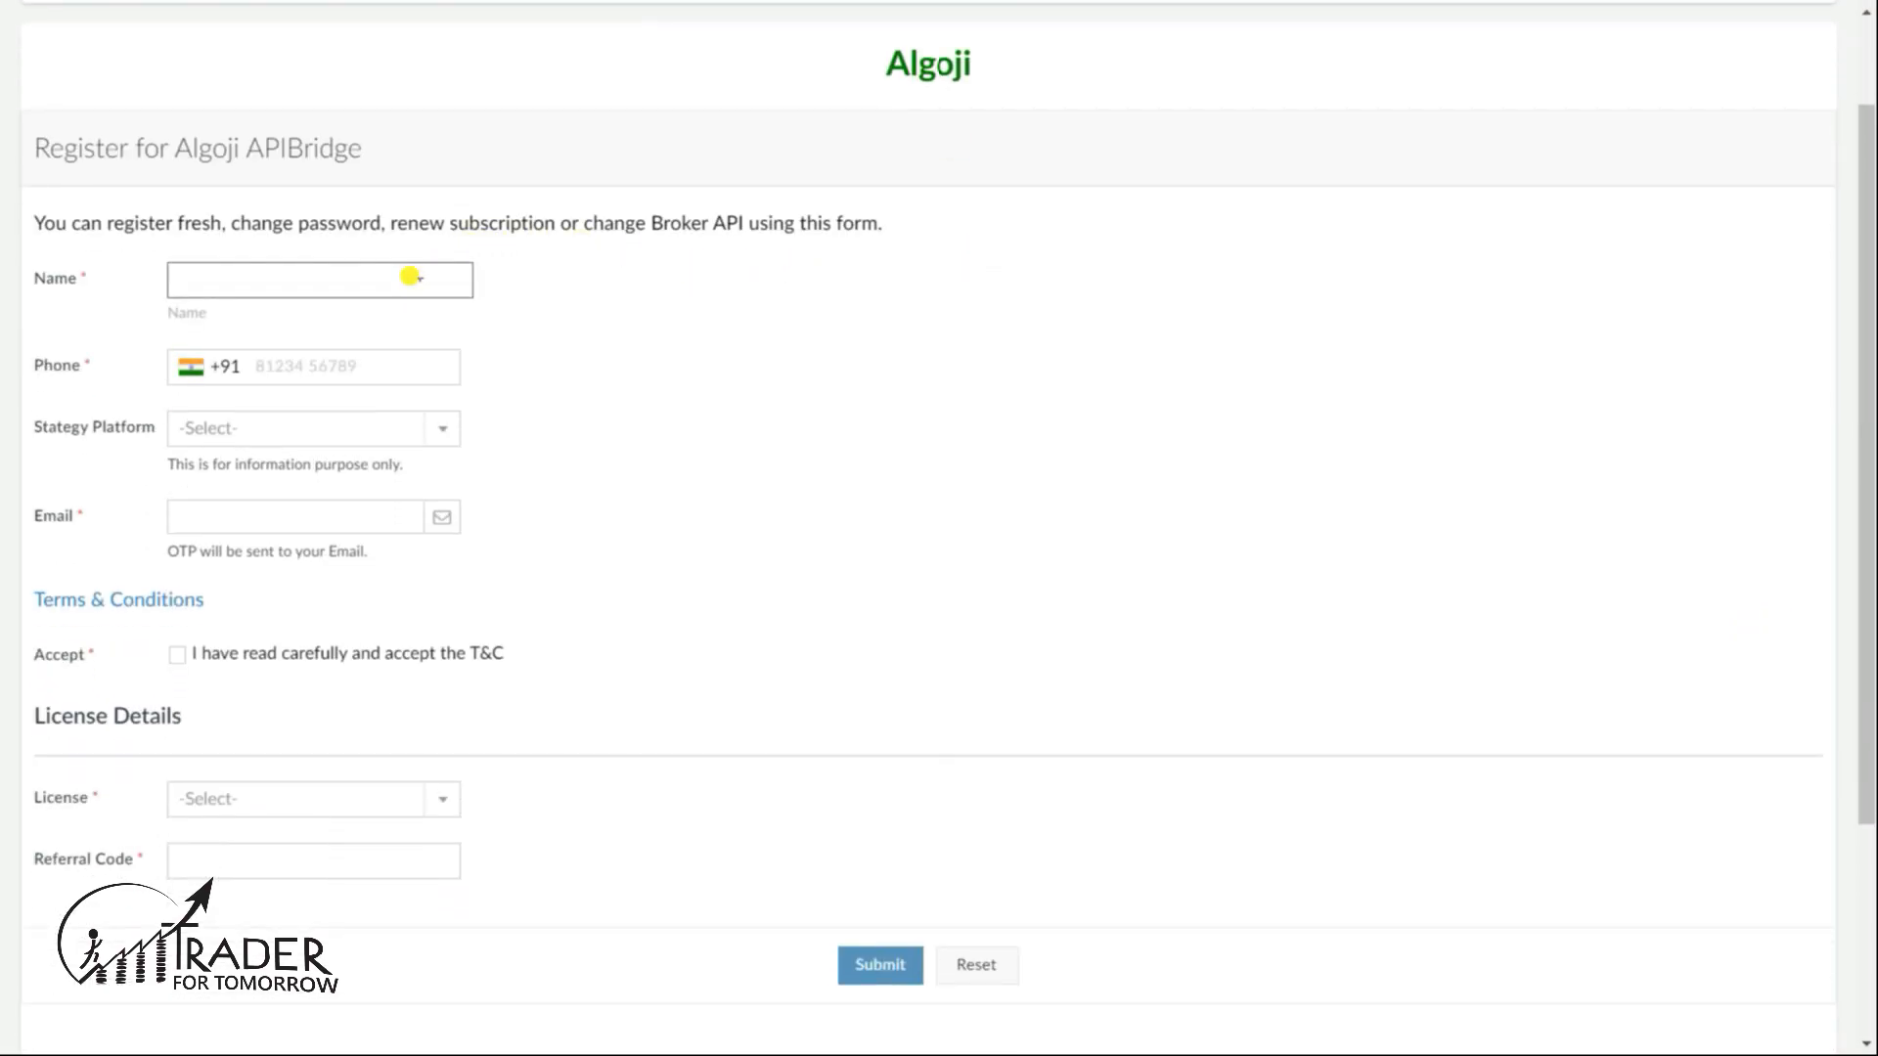
left_click(372, 367)
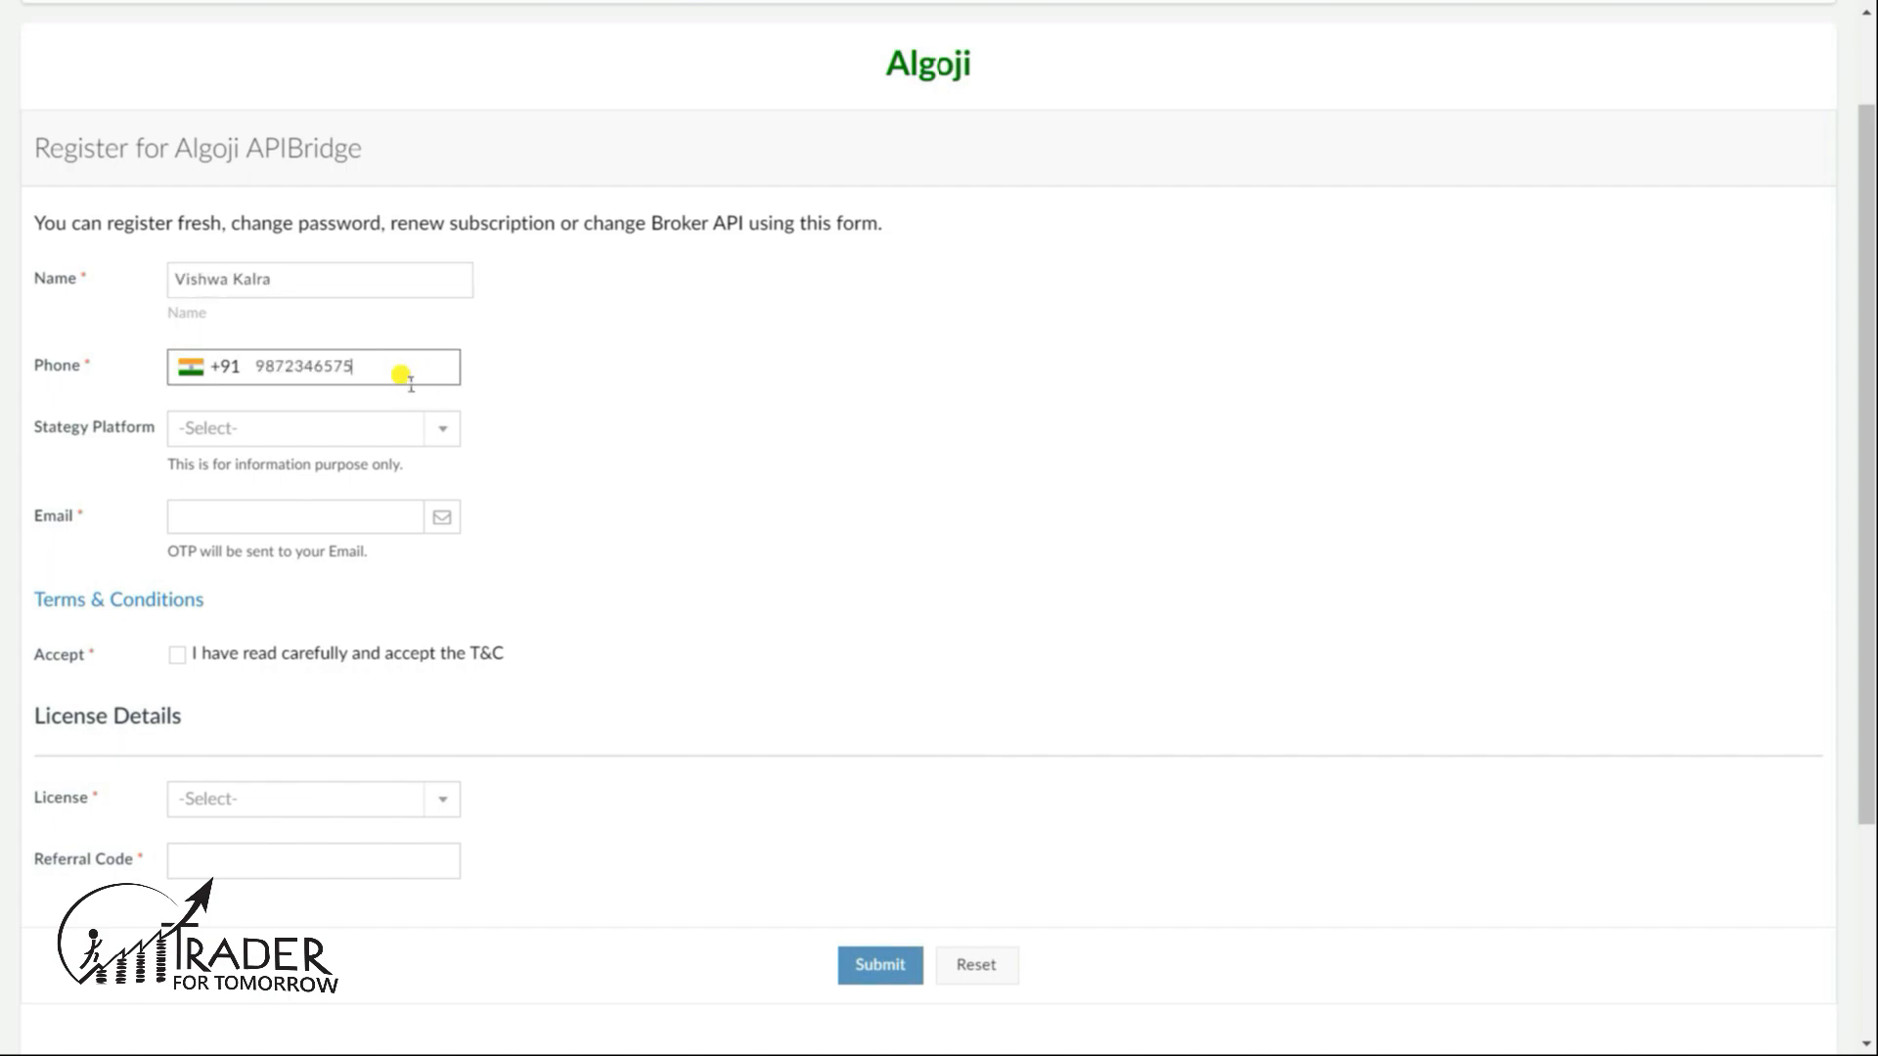
left_click(416, 433)
left_click(417, 433)
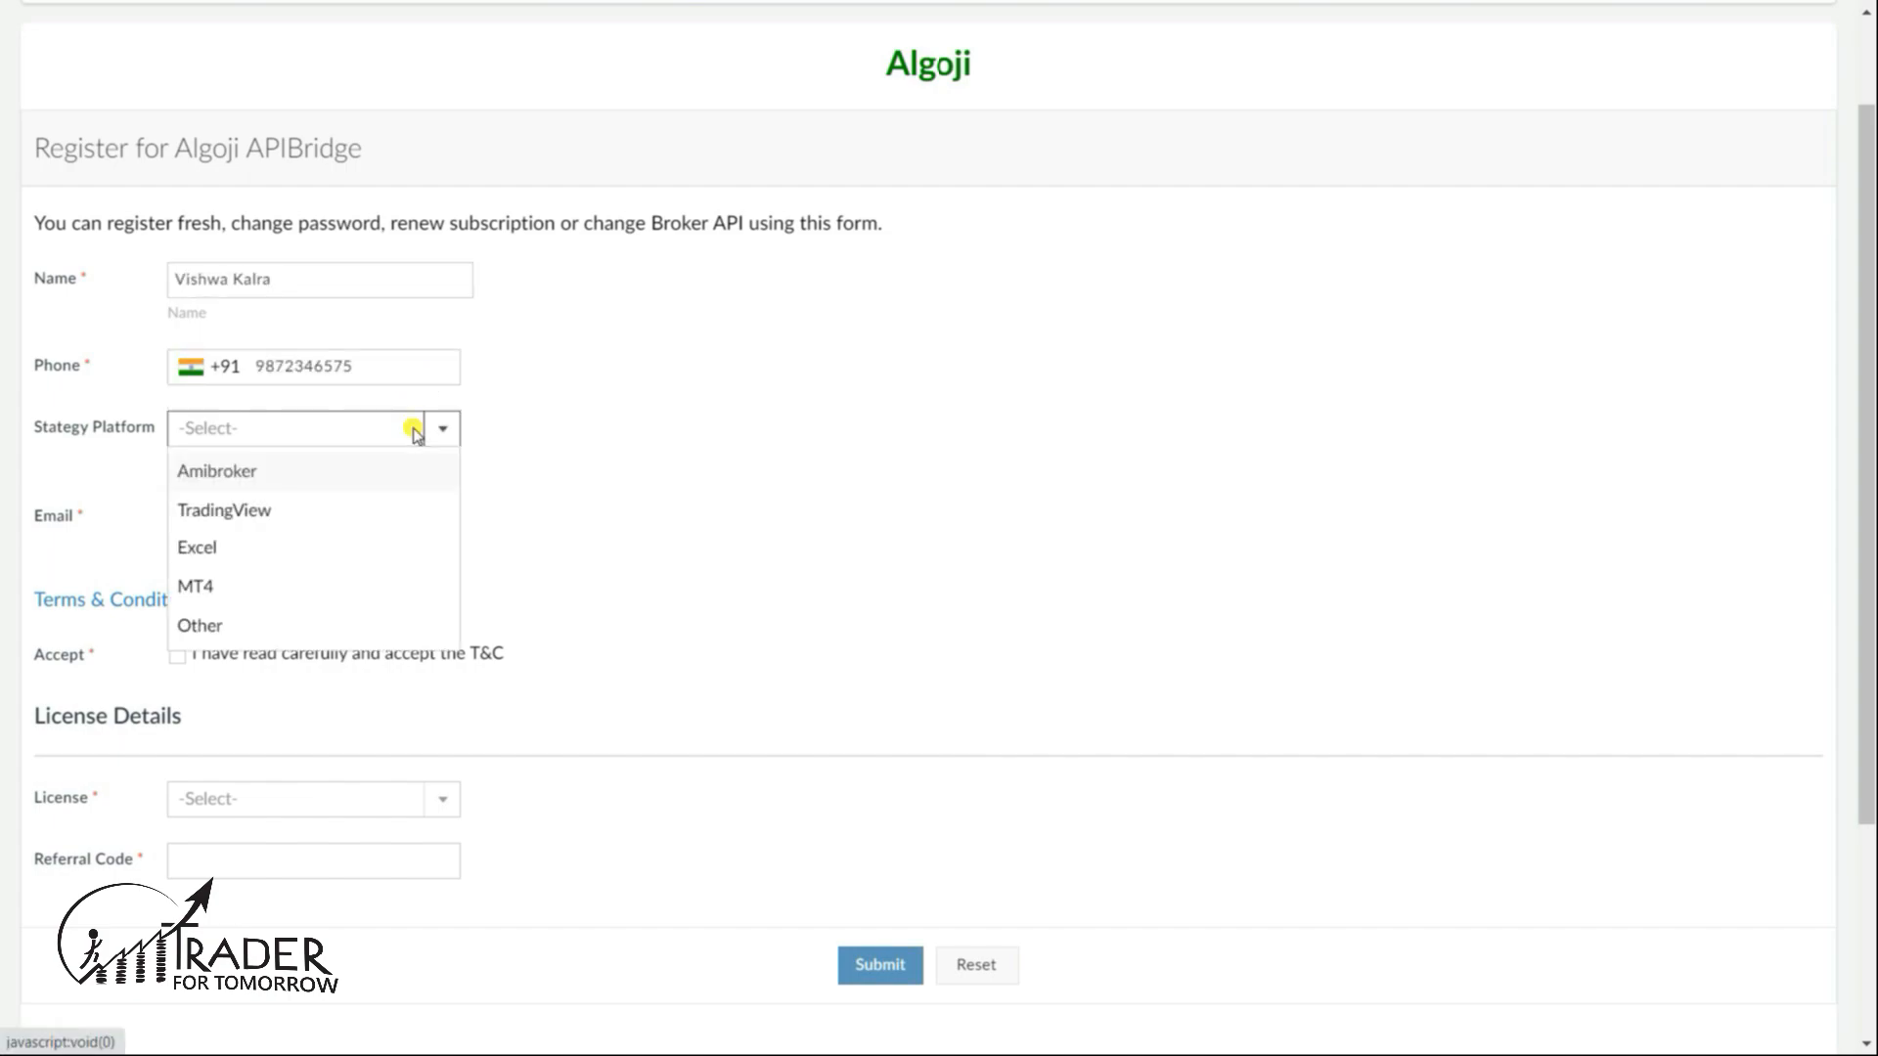
left_click(385, 512)
- Paste in the contact e-mail address and accept the terms and conditions
left_click(367, 528)
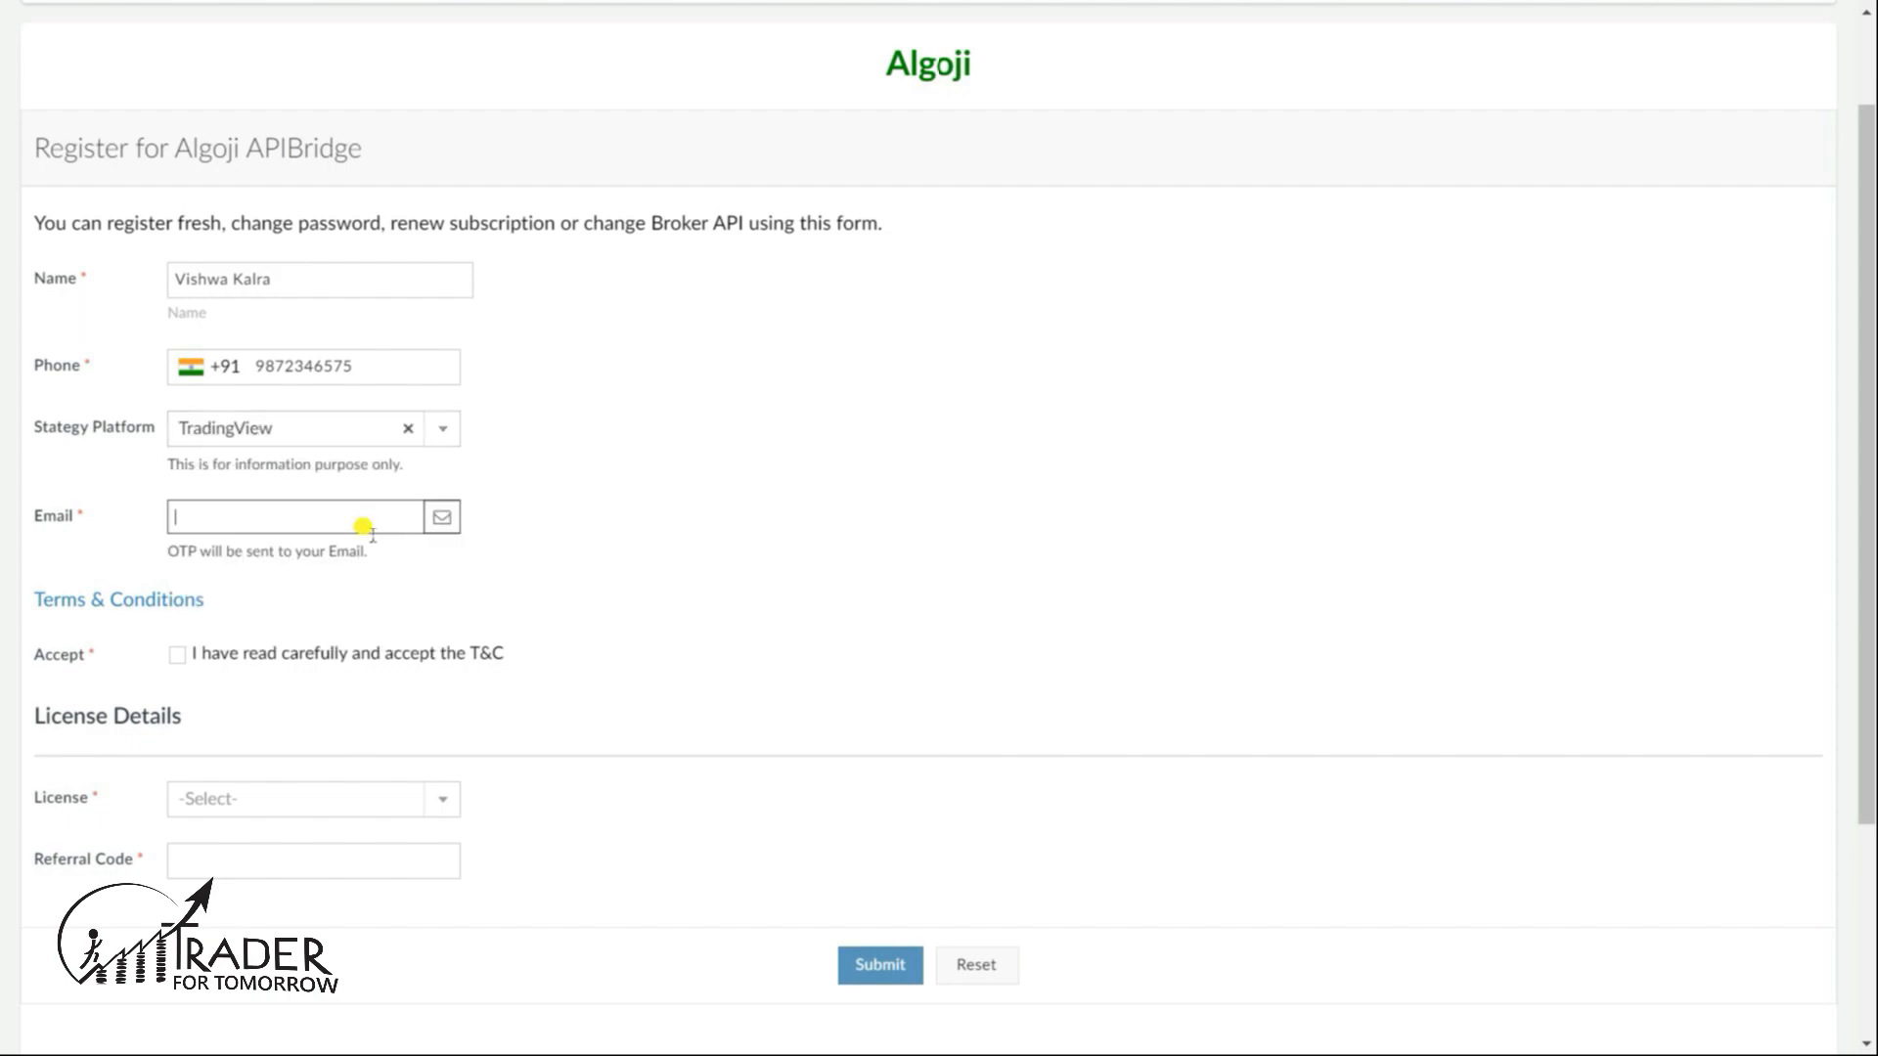
key("ctrl+v")
left_click(178, 655)
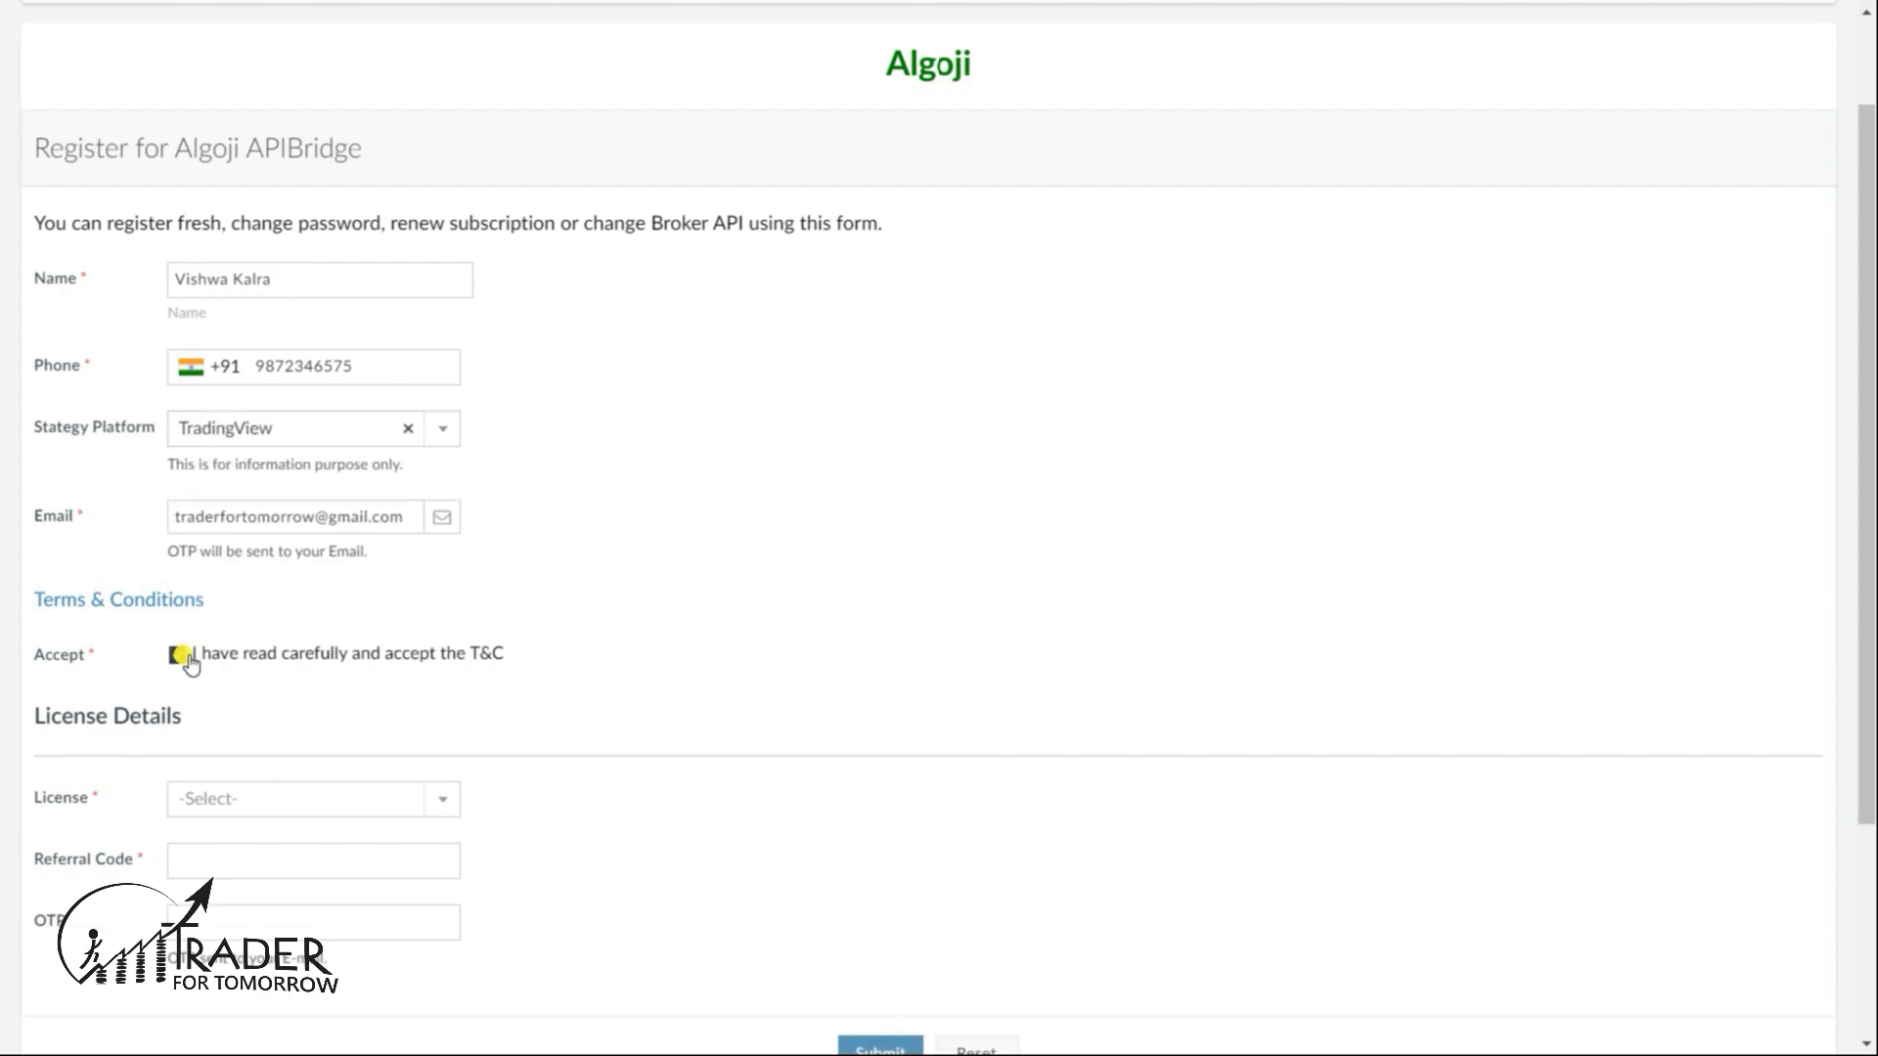
left_click(269, 797)
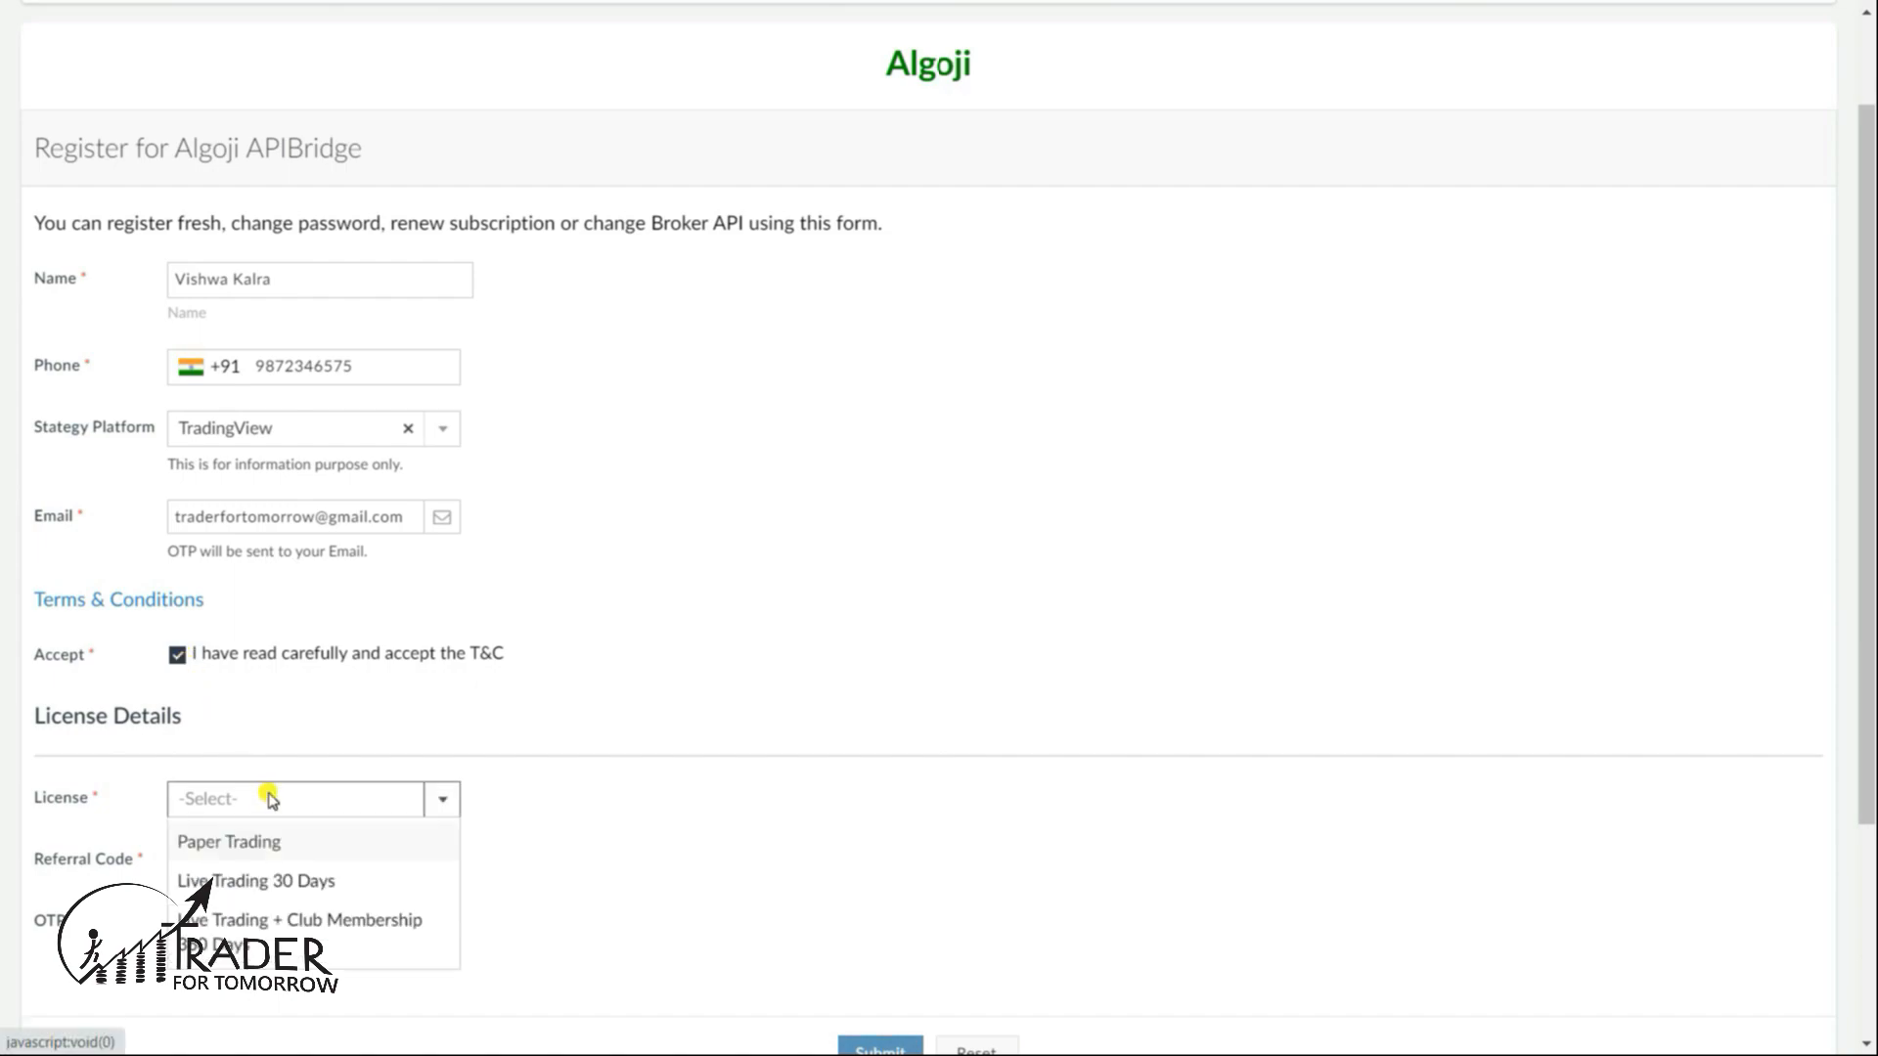
left_click(299, 845)
left_click(303, 864)
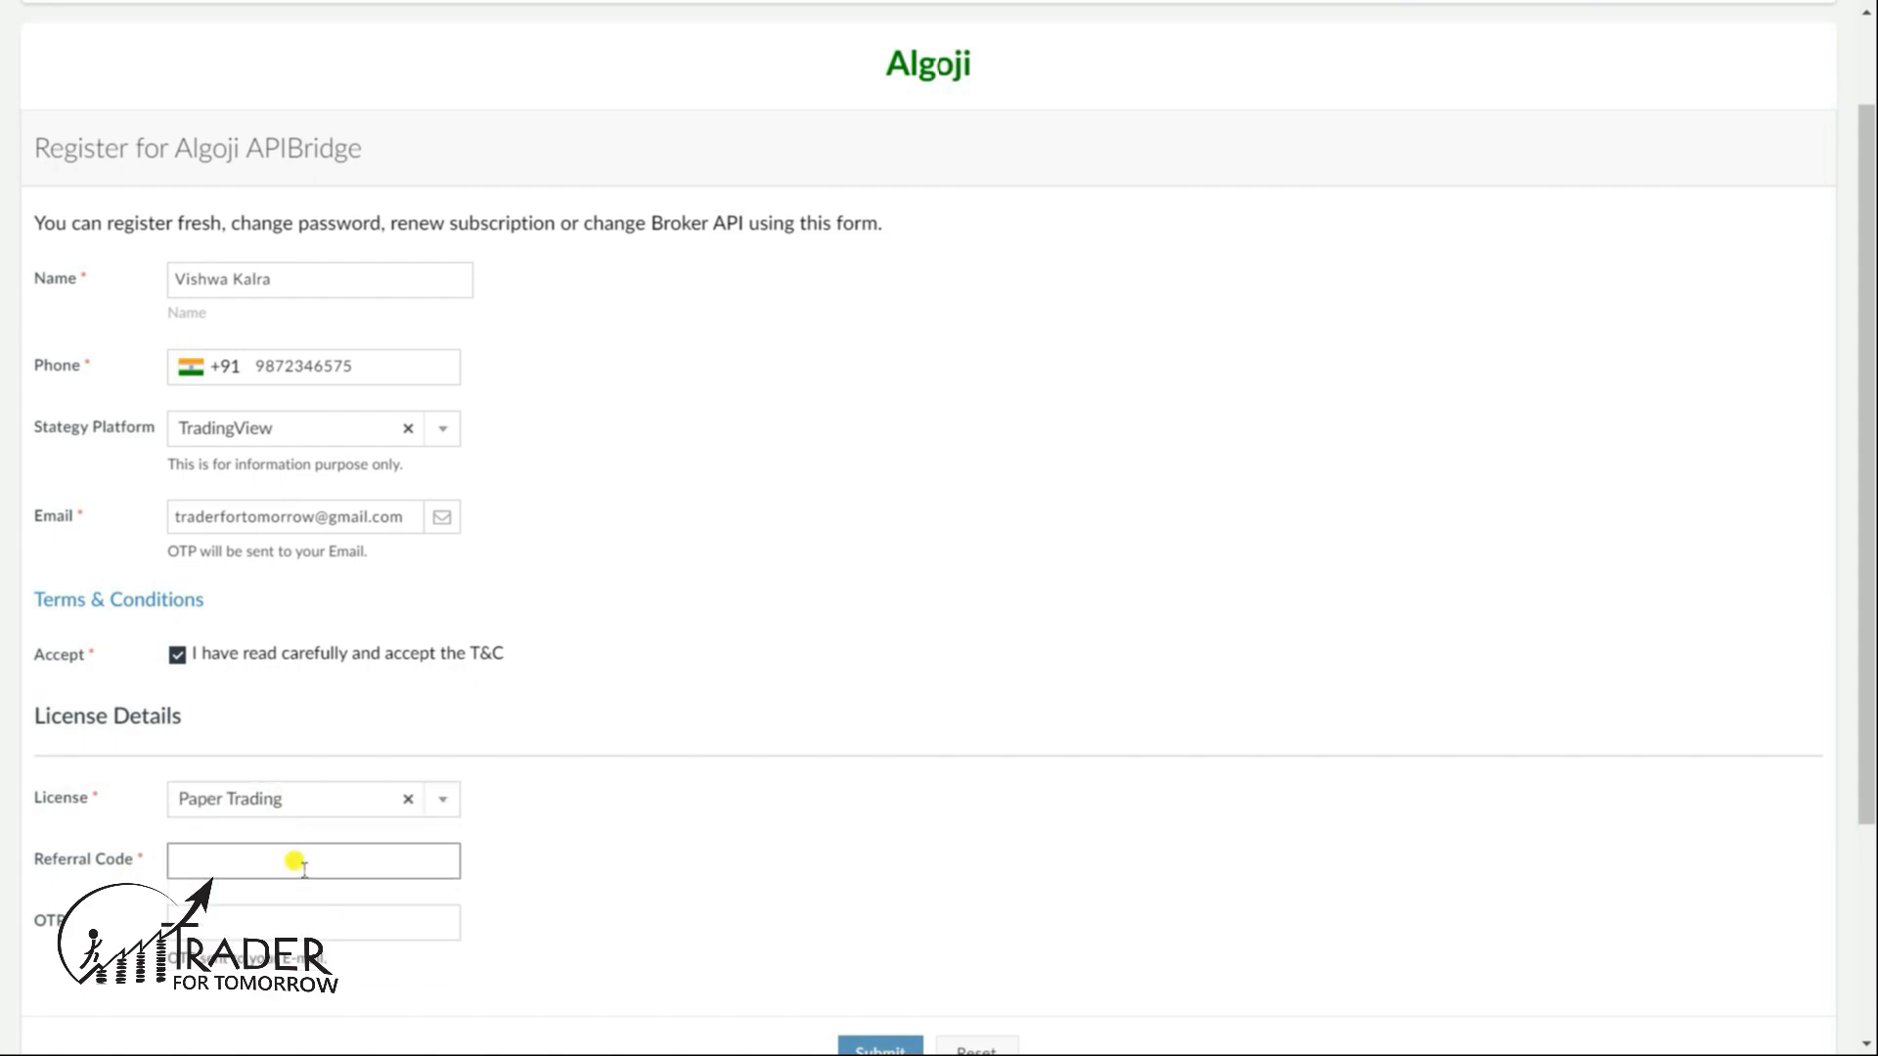
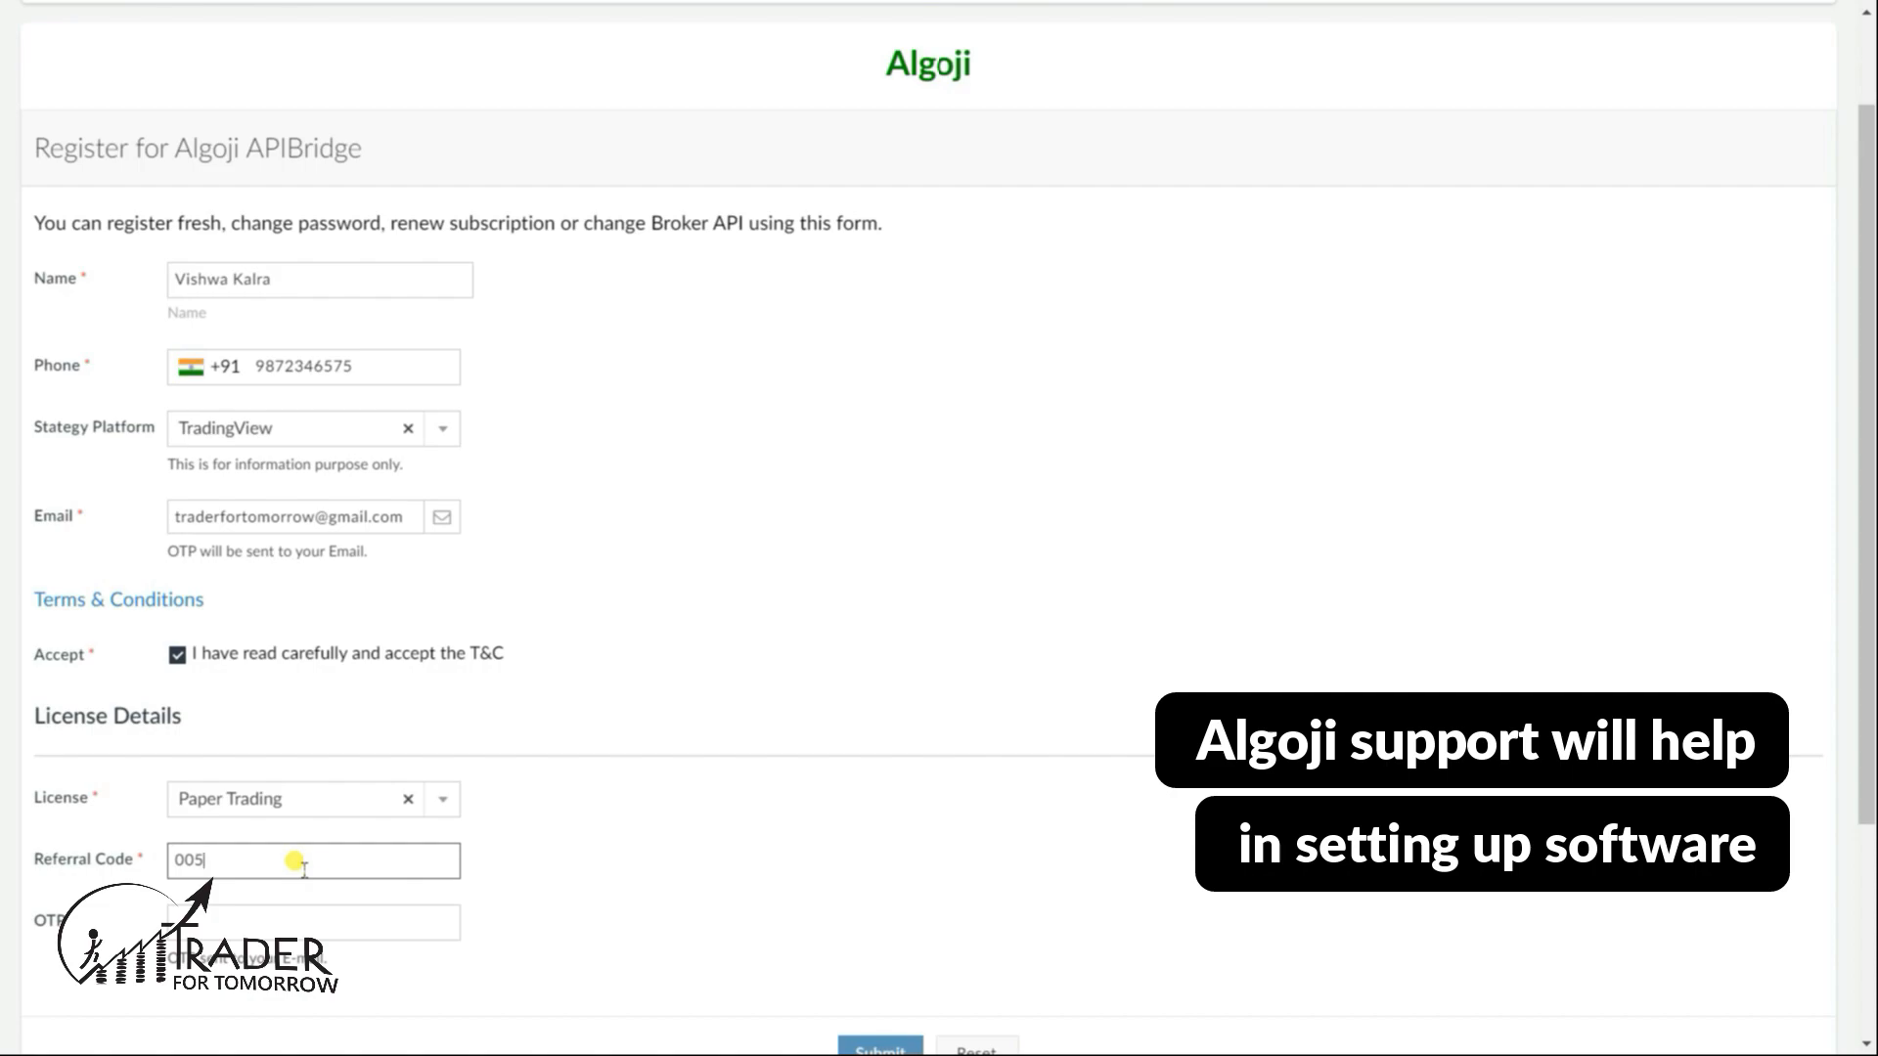
left_click(350, 929)
key("ctrl+v")
scroll(391, 825, "down", 3)
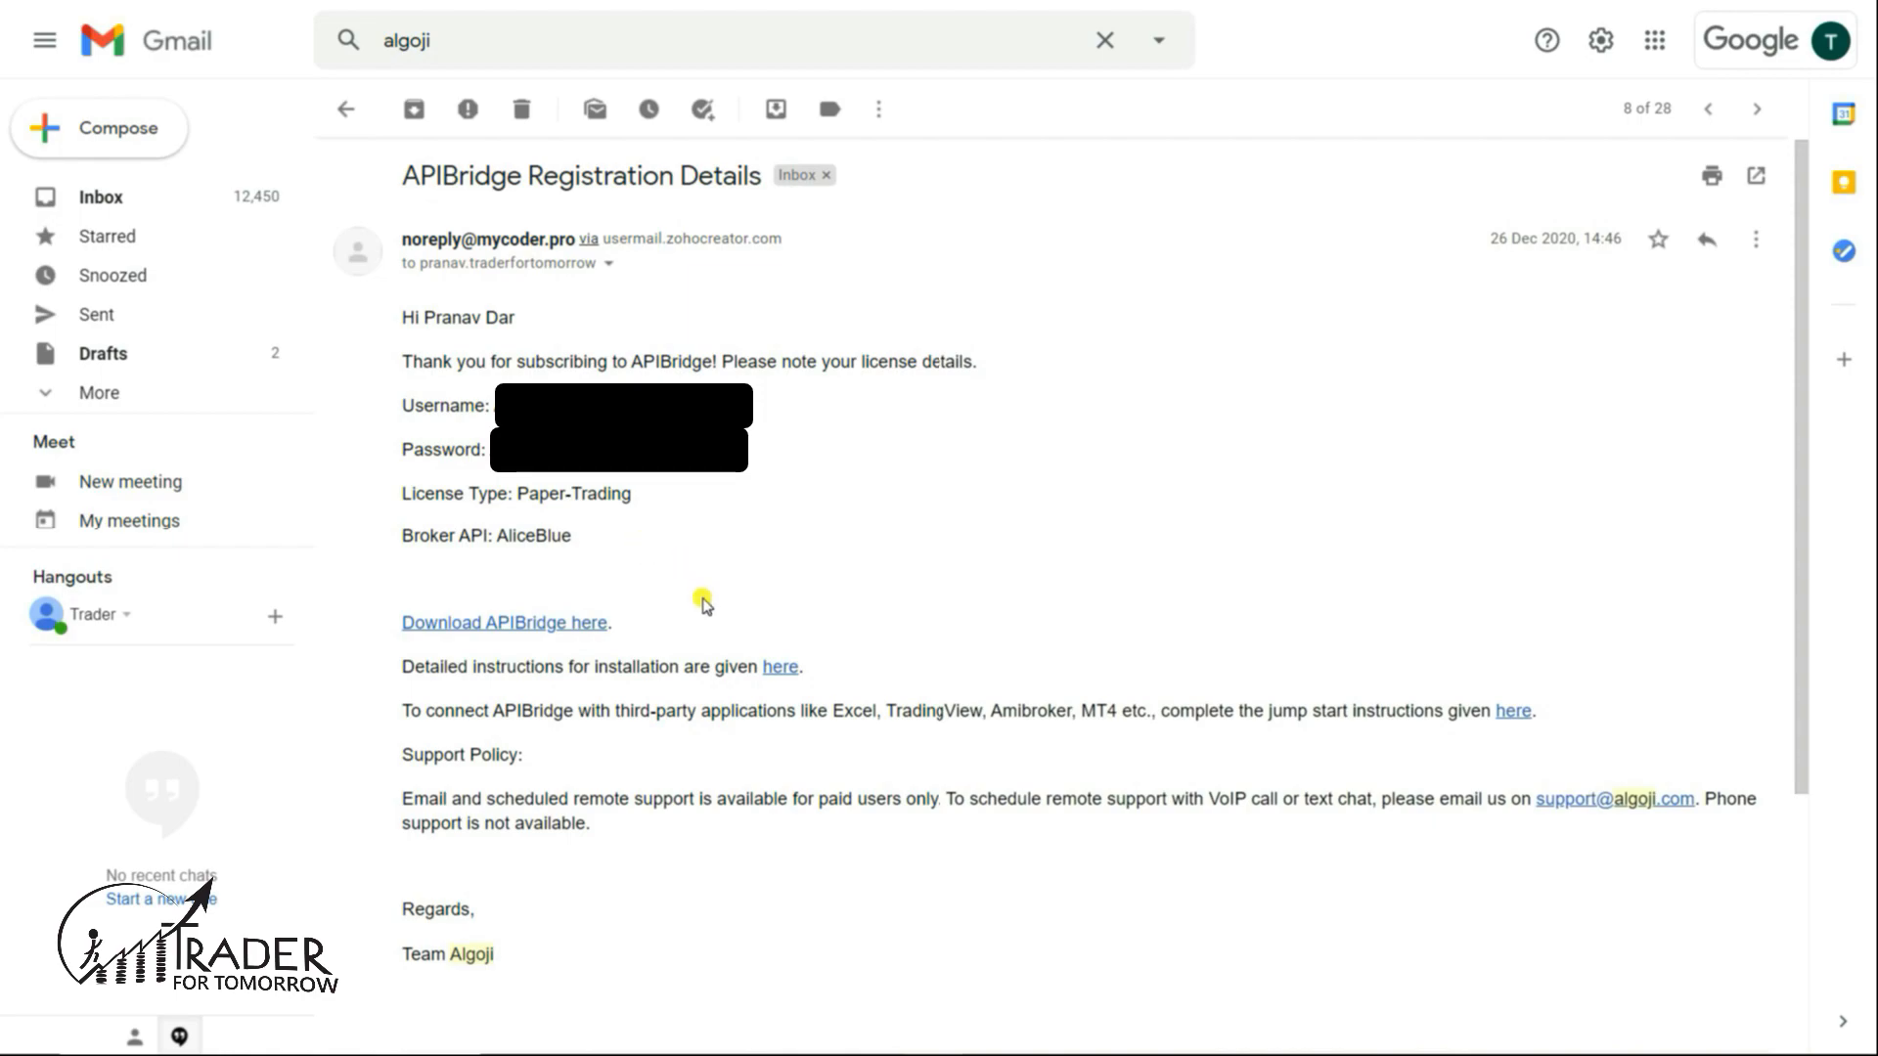
- Download APIBridge.zip from the email's link and show 'APIBridge (1).zip' in the Downloads folder
left_click(549, 626)
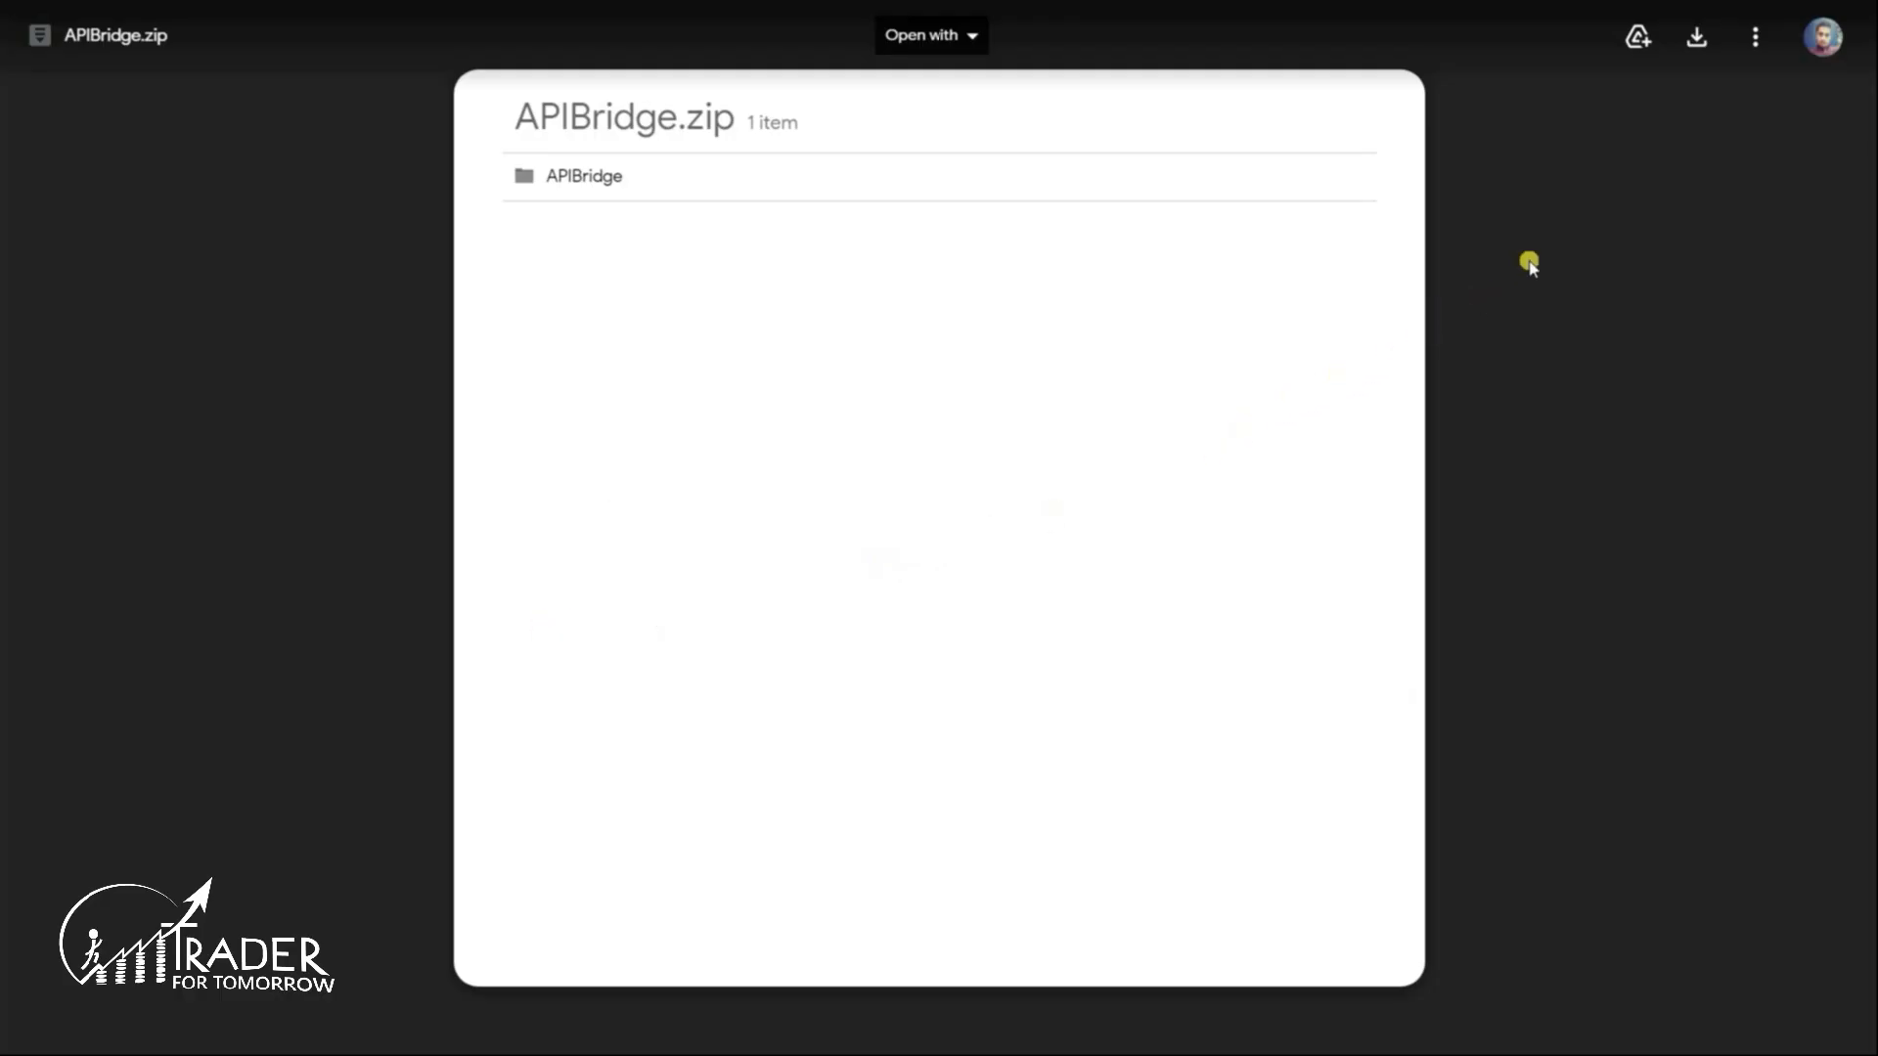
left_click(1698, 41)
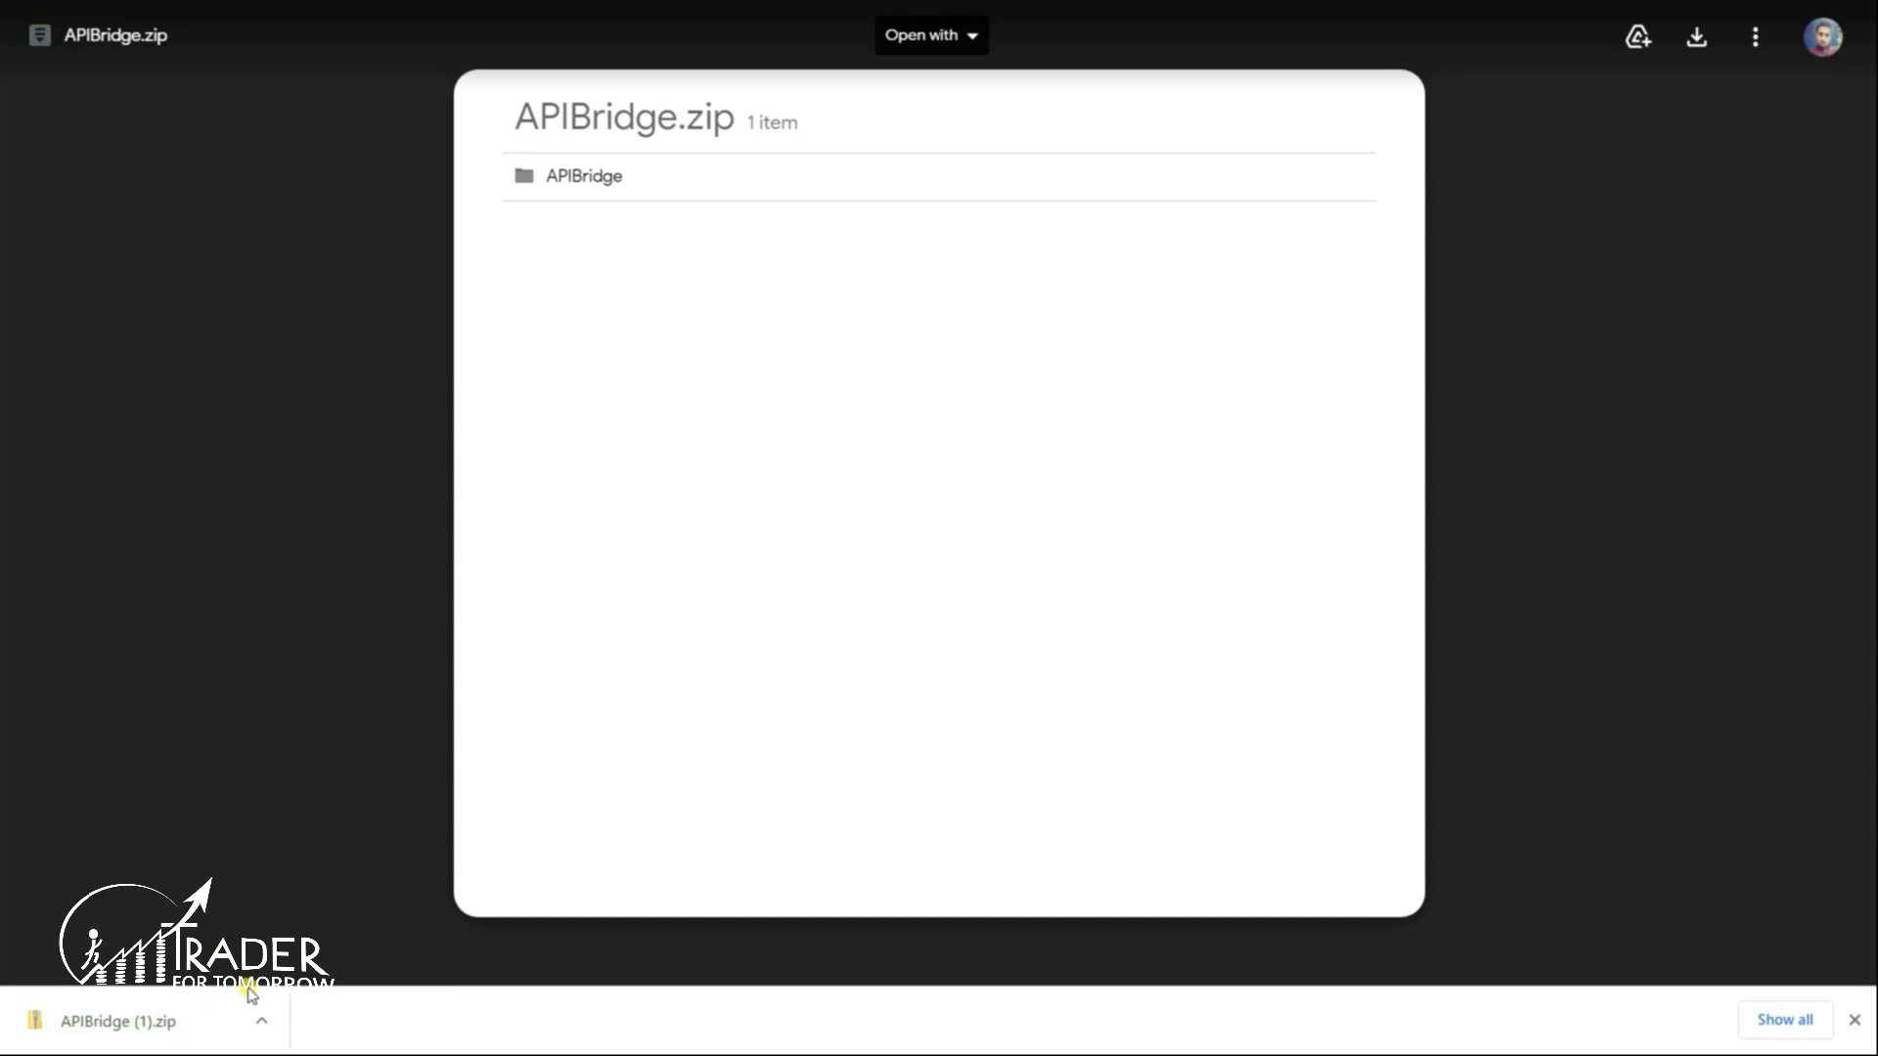
left_click(261, 1020)
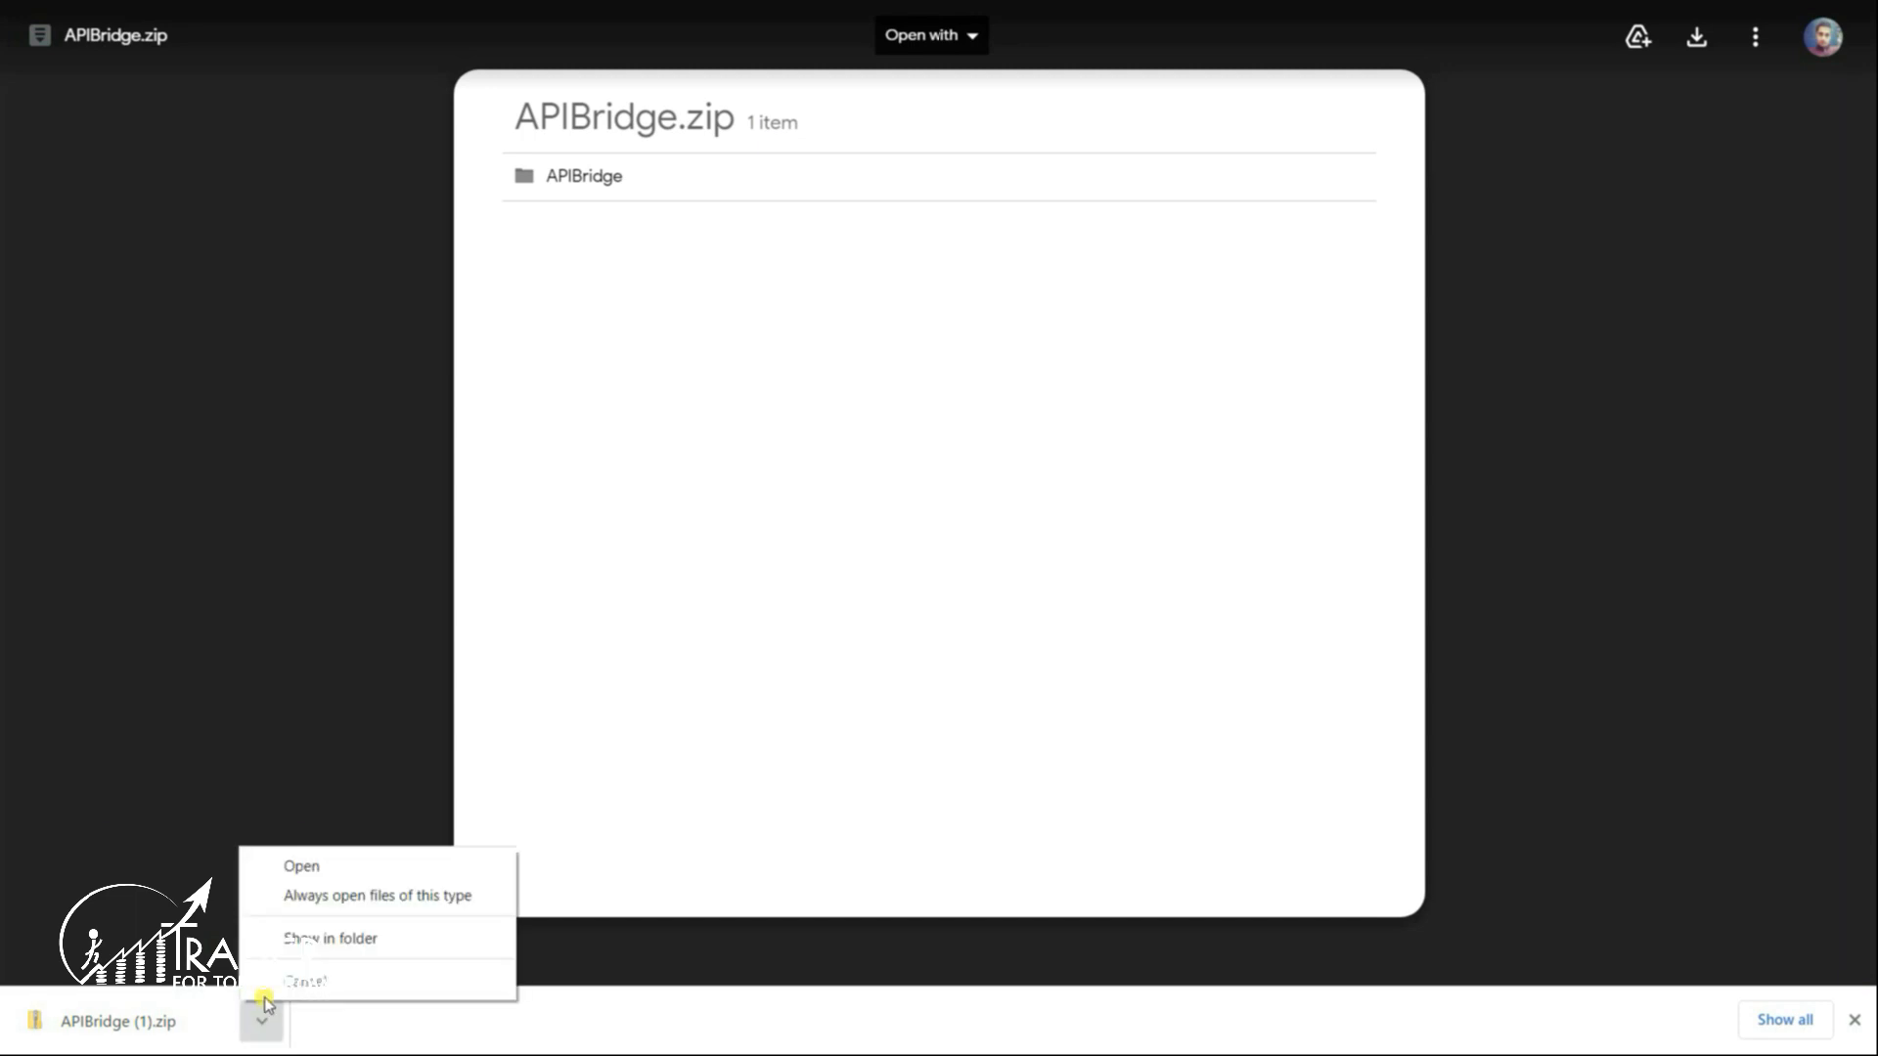
left_click(285, 937)
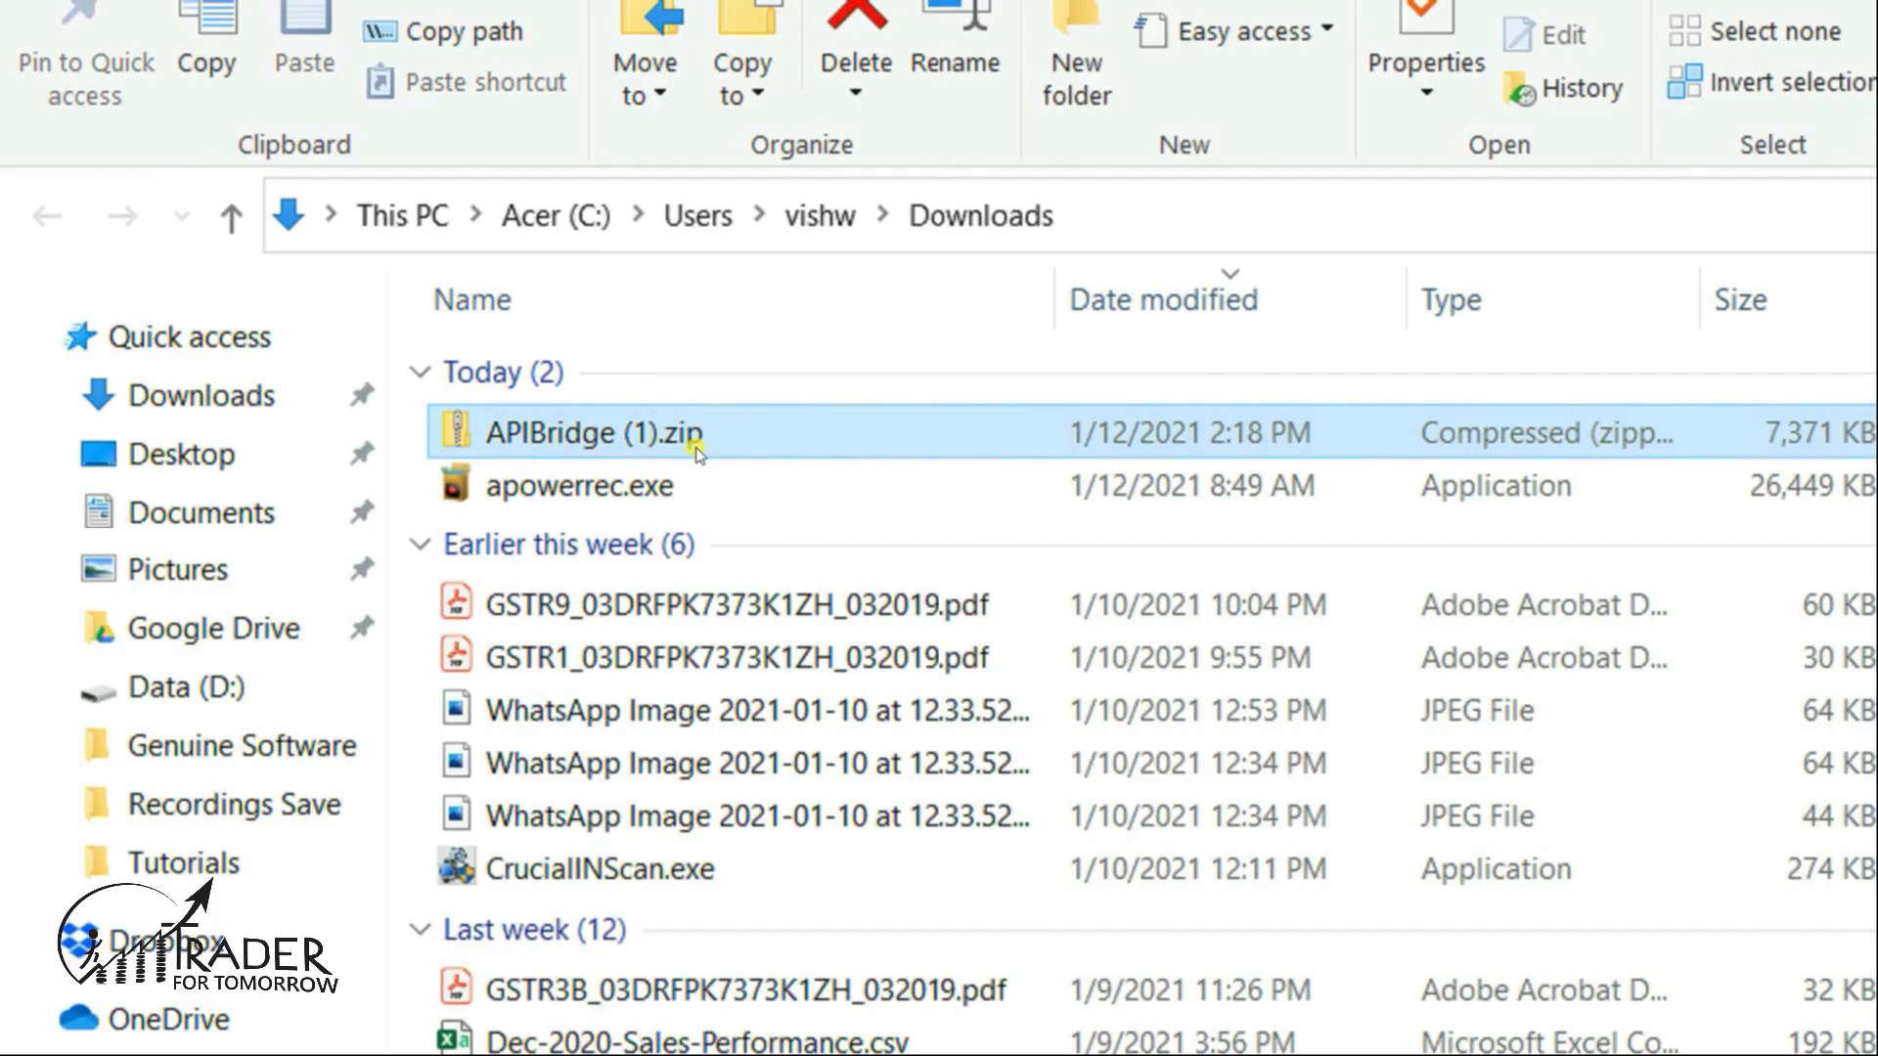
- Extract APIBridge (1).zip and move the extracted APIBridge folder to the root of Acer (C:)
right_click(698, 453)
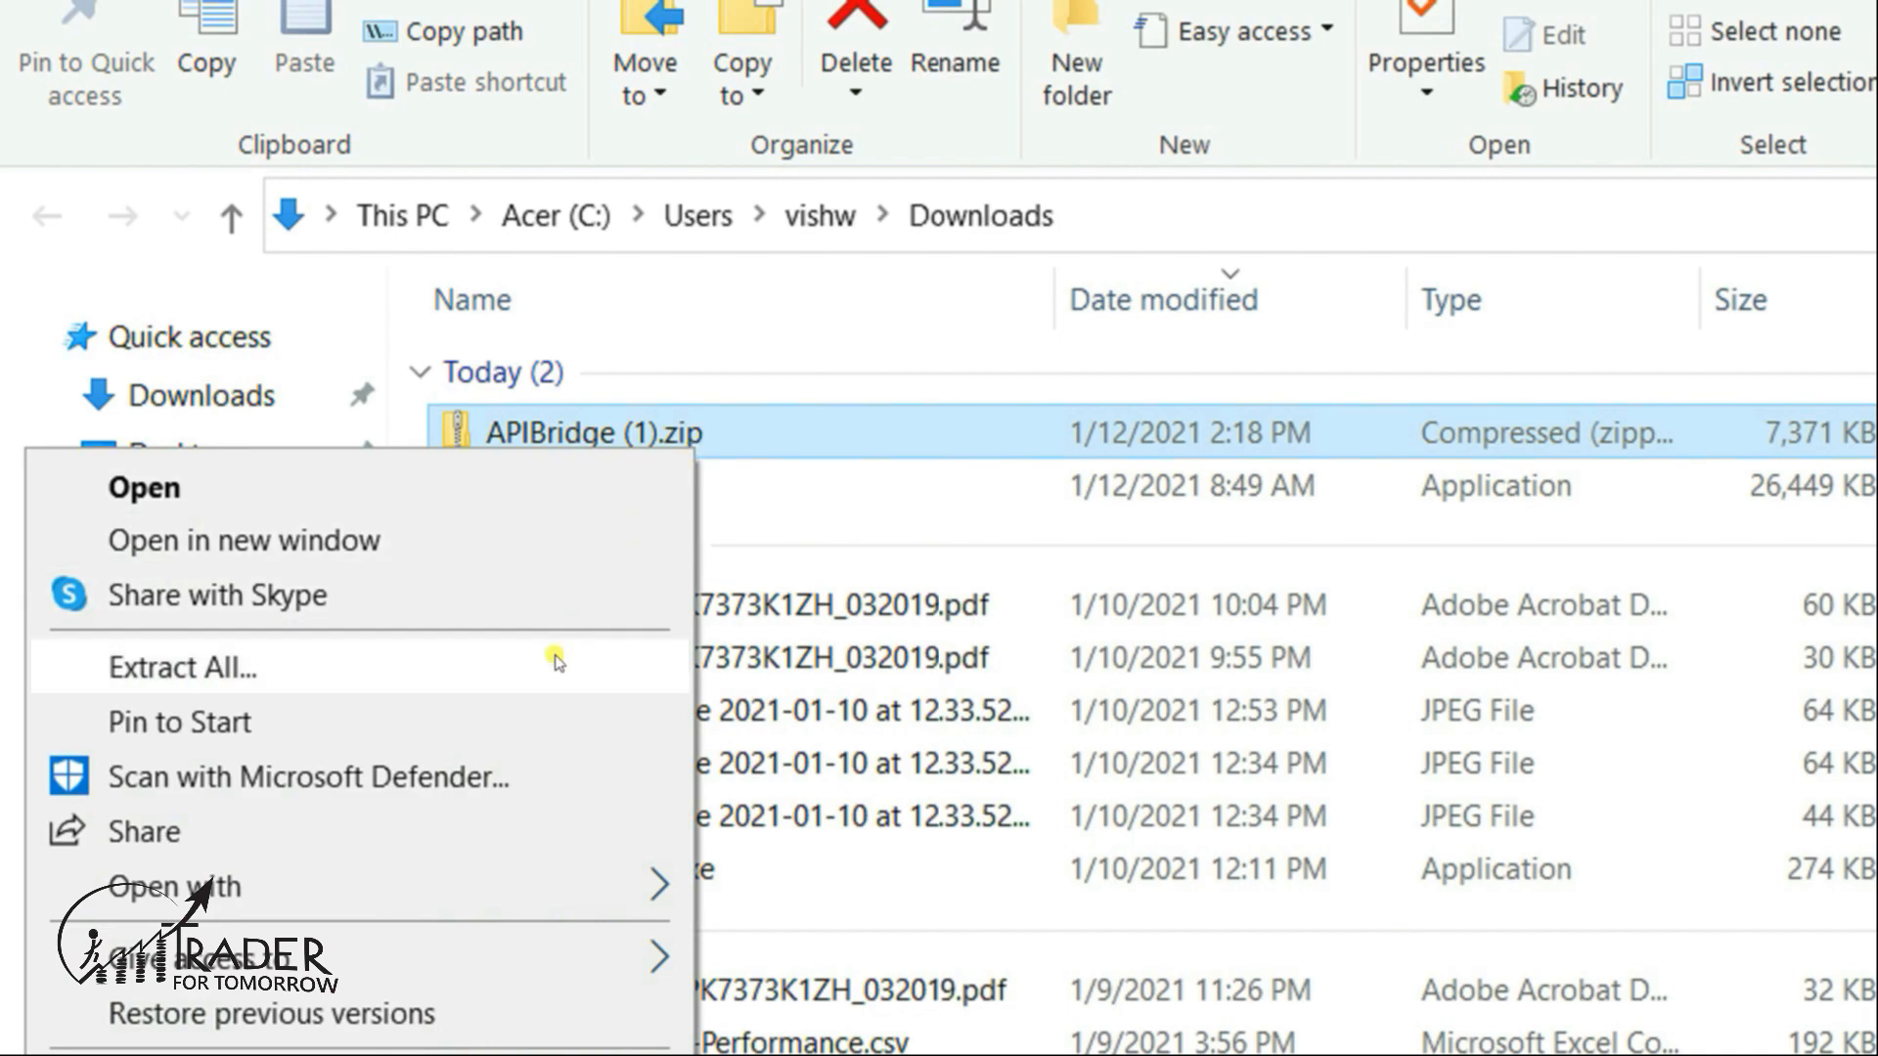
left_click(555, 662)
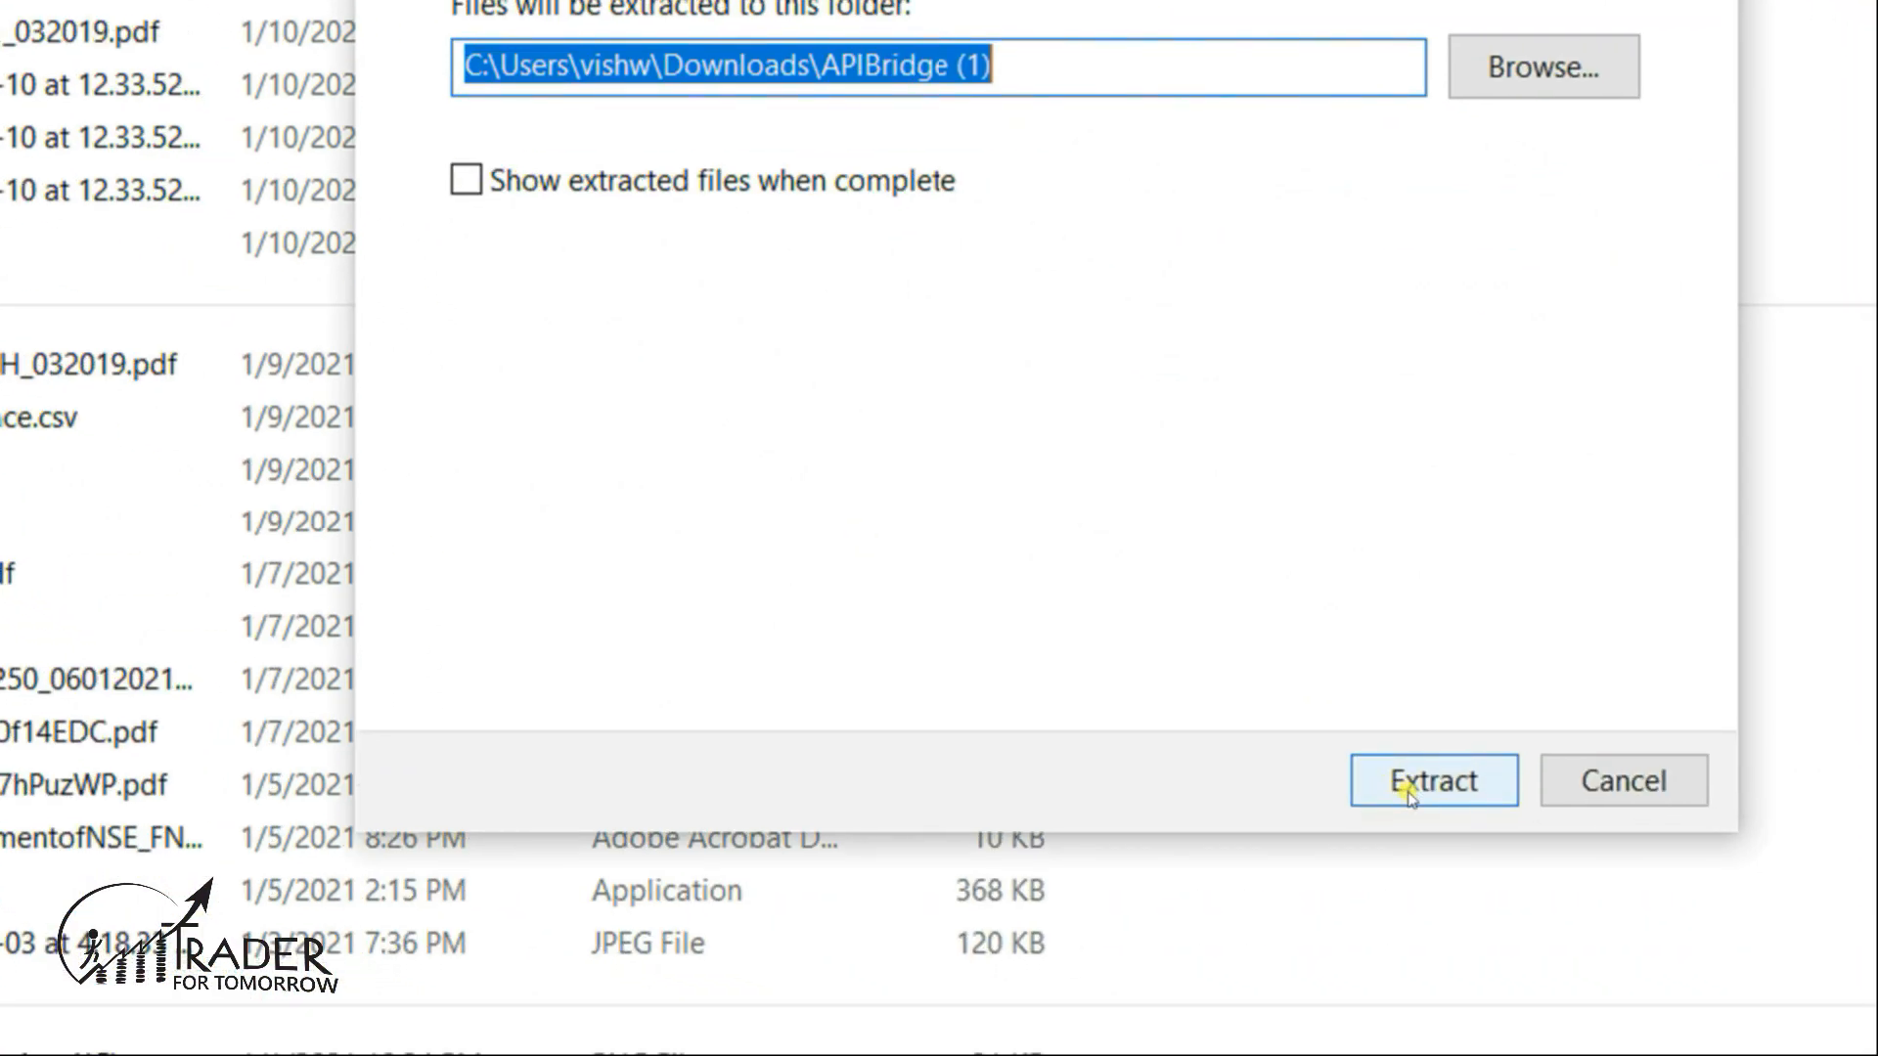
left_click(1408, 782)
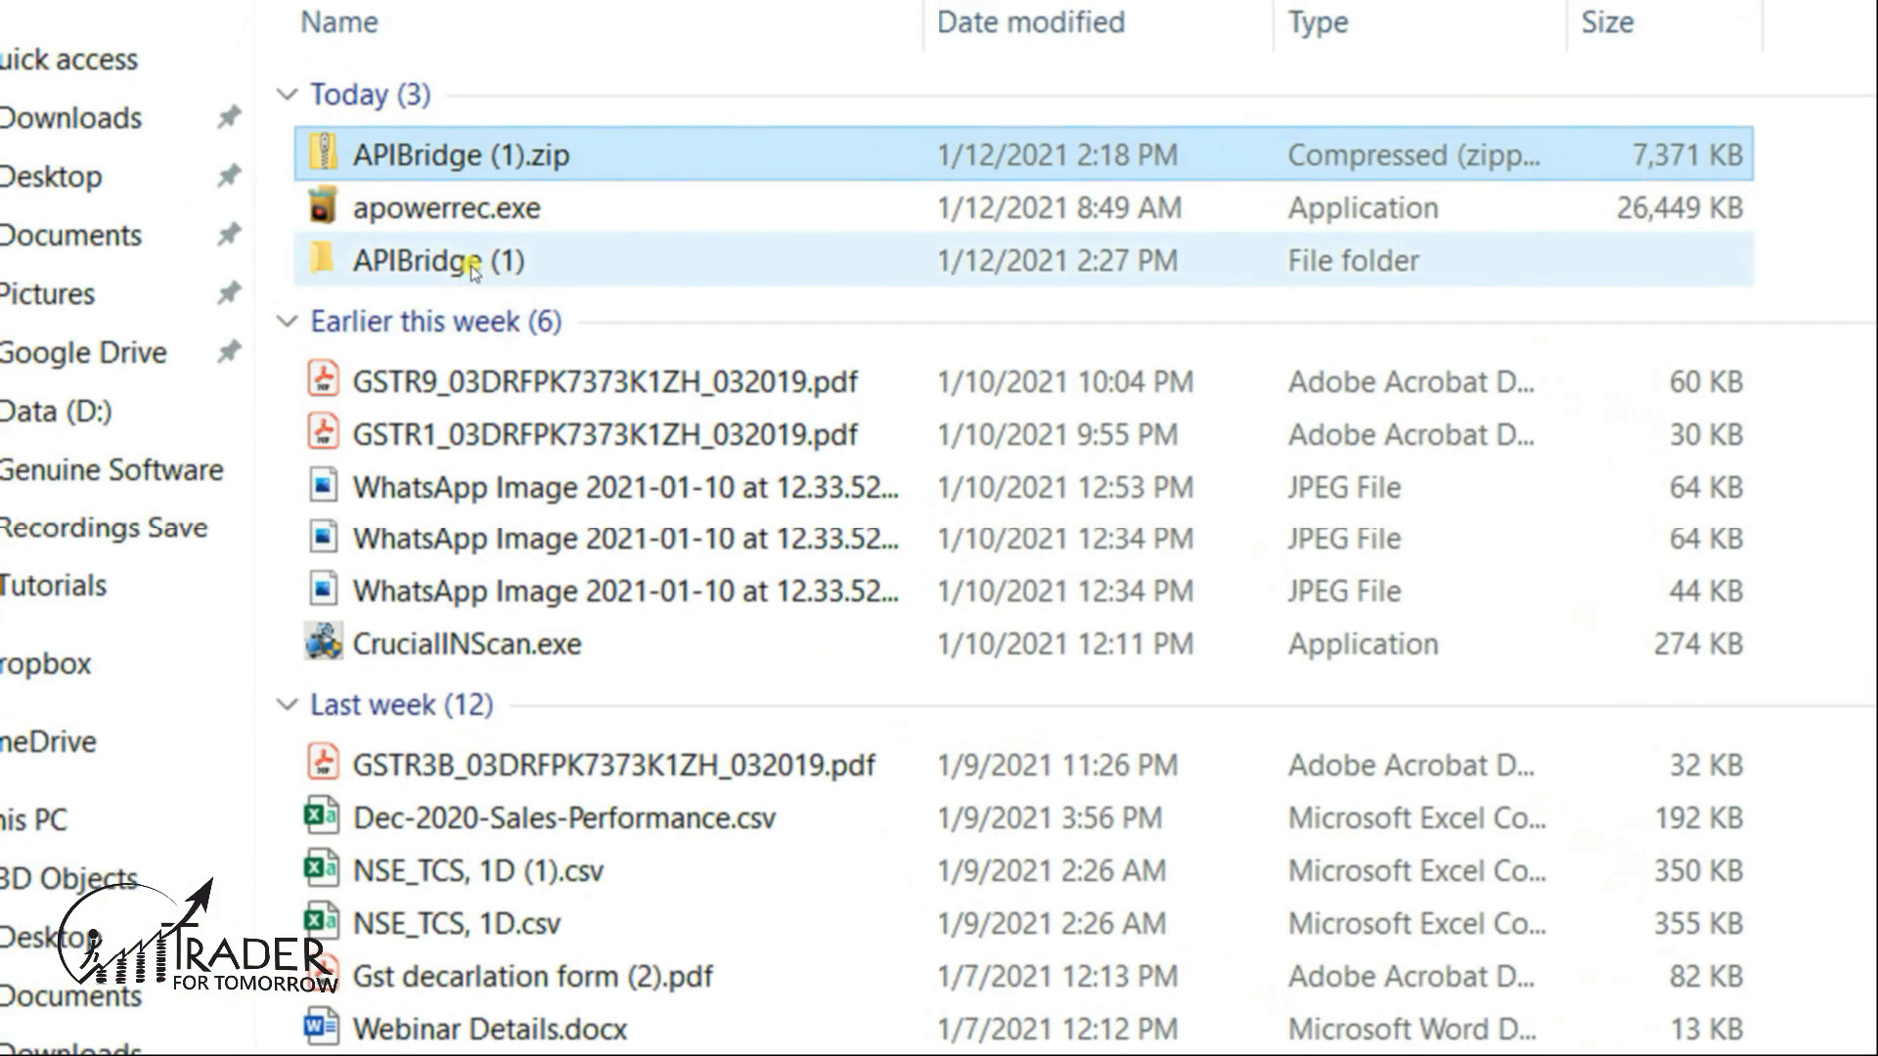
left_click(500, 282)
key("ctrl+x")
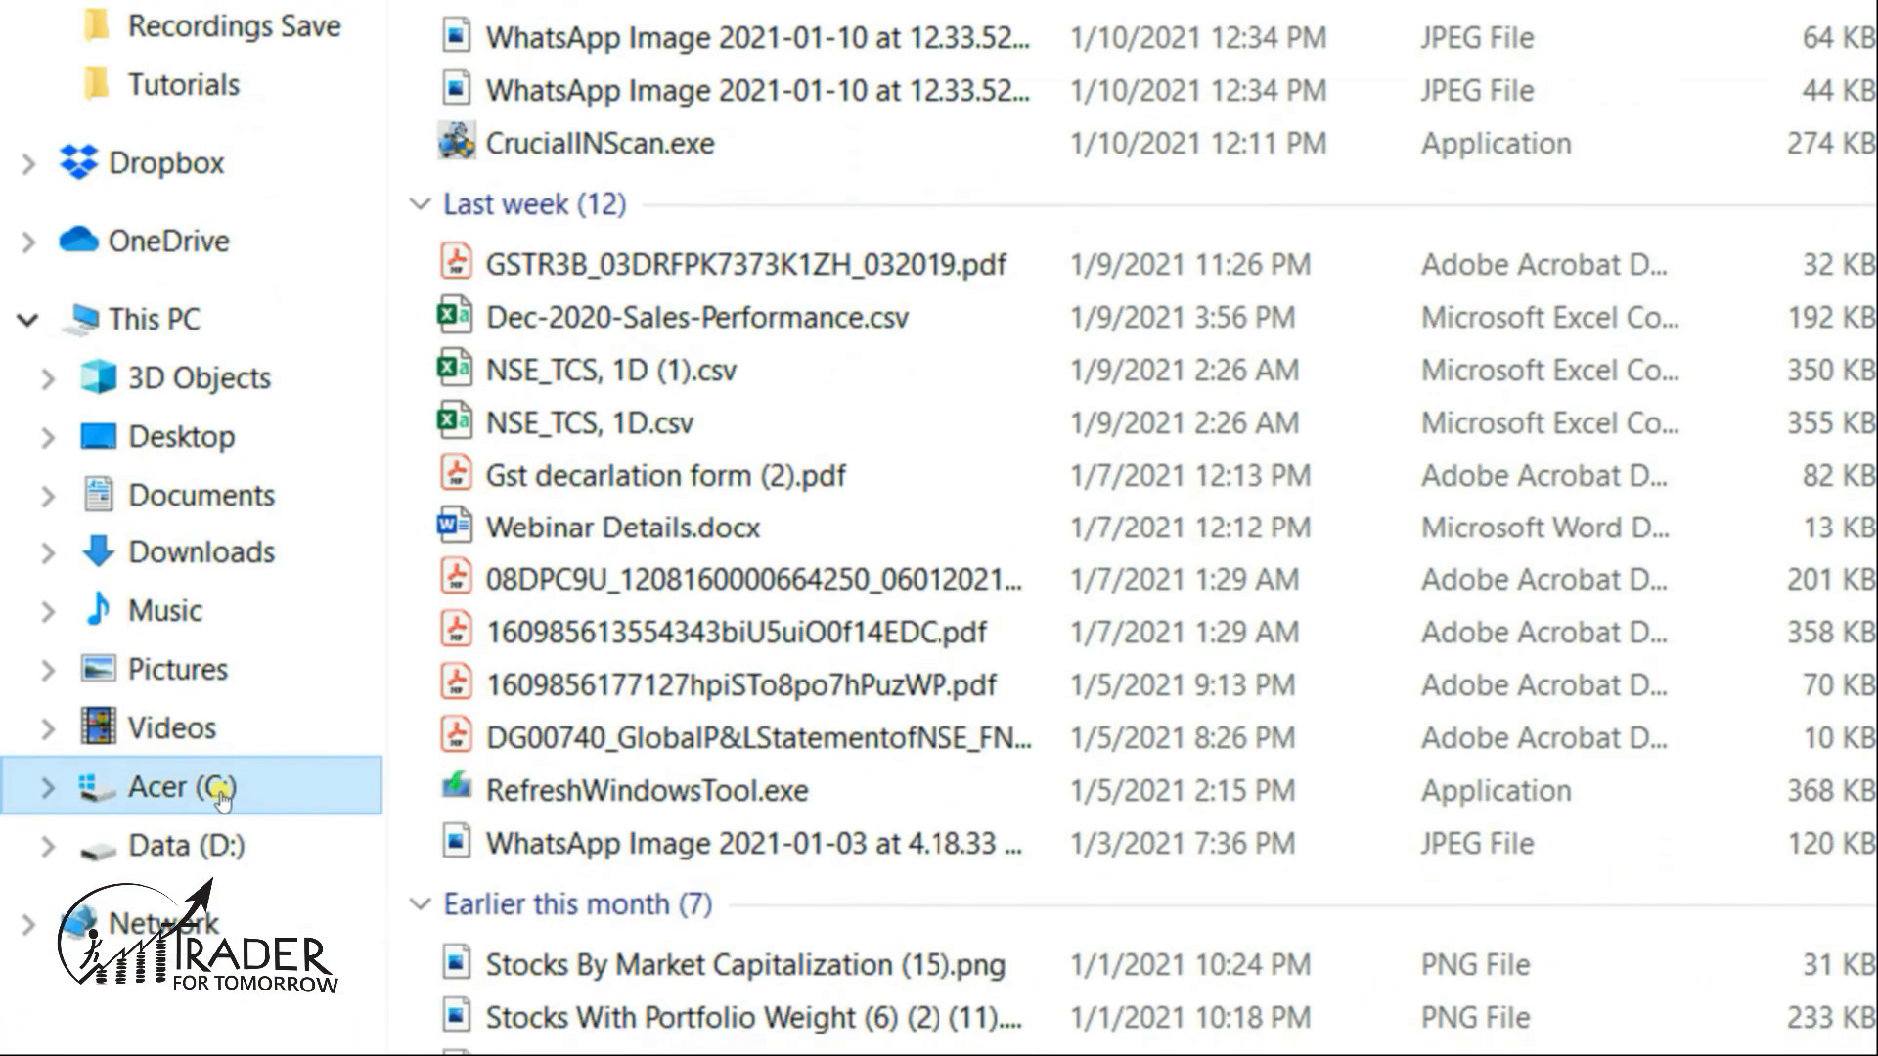
left_click(221, 792)
key("ctrl+v")
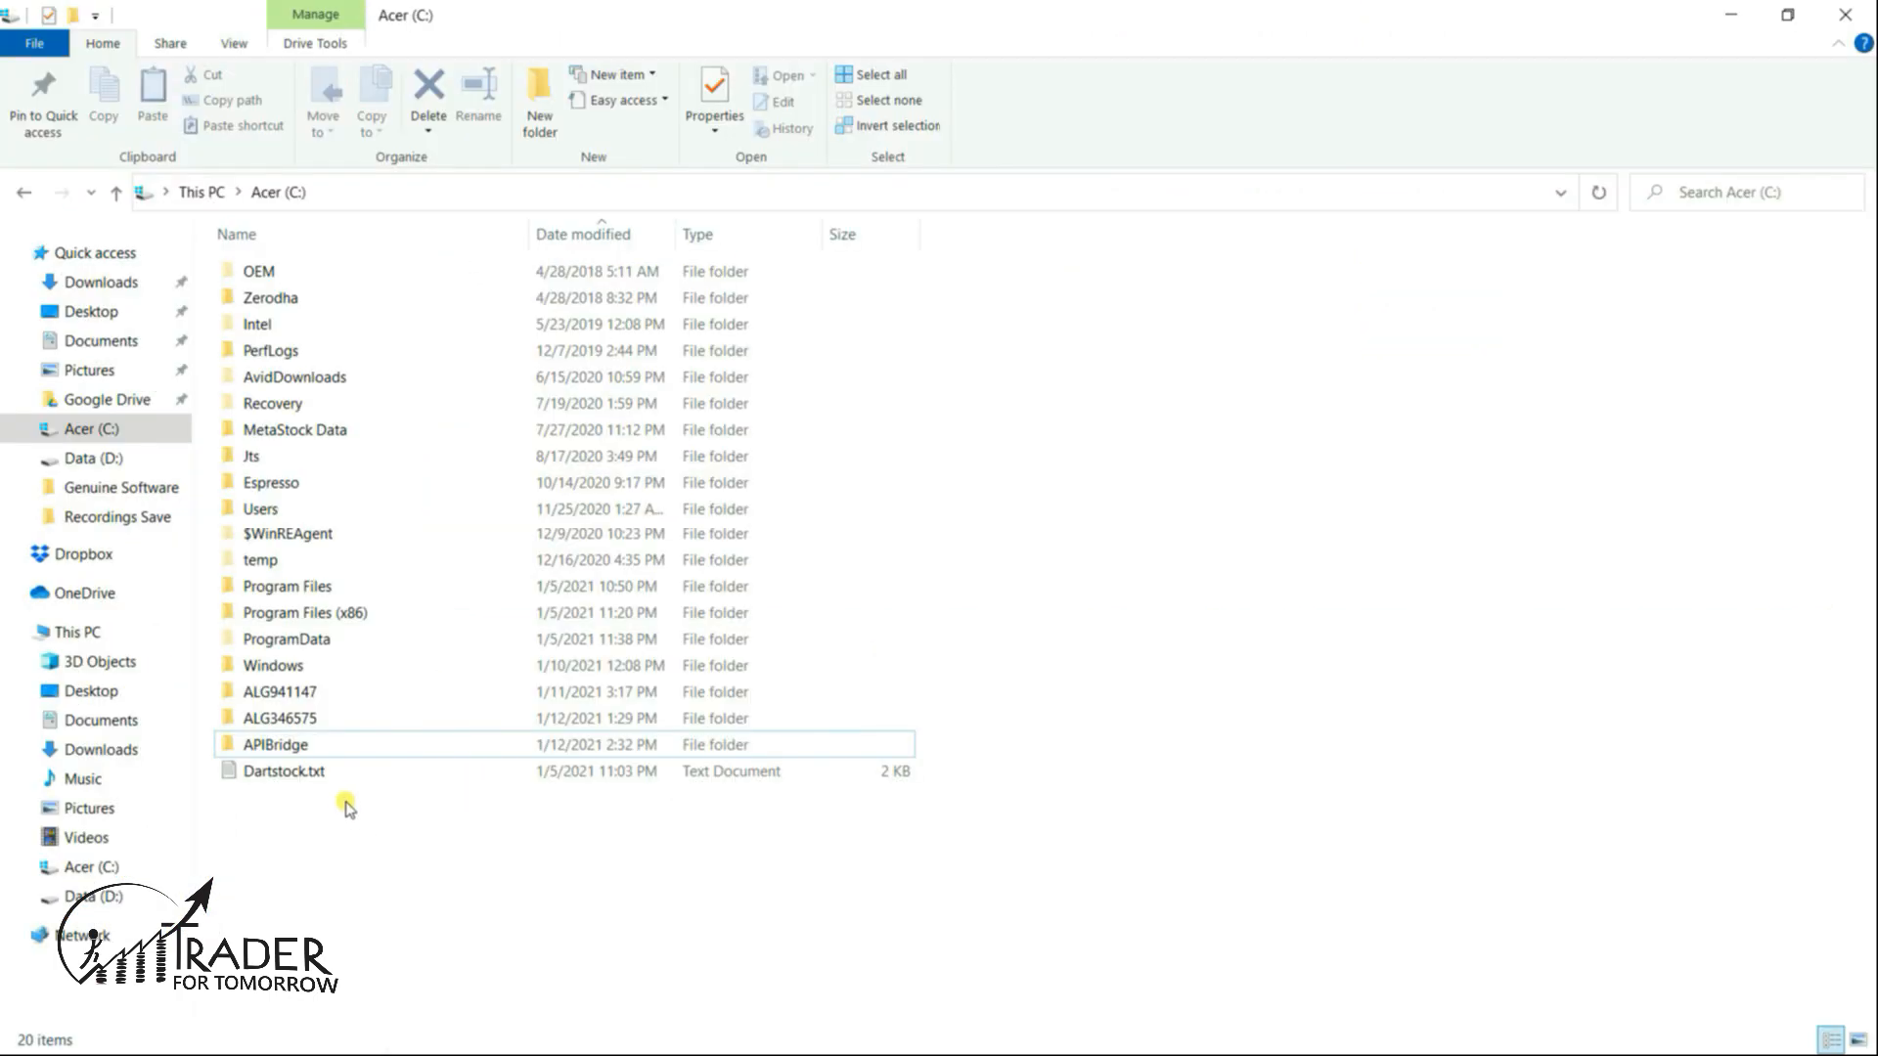
- Create a desktop shortcut for C:\APIBridge\APIBridgeLauncher.exe
double_click(287, 749)
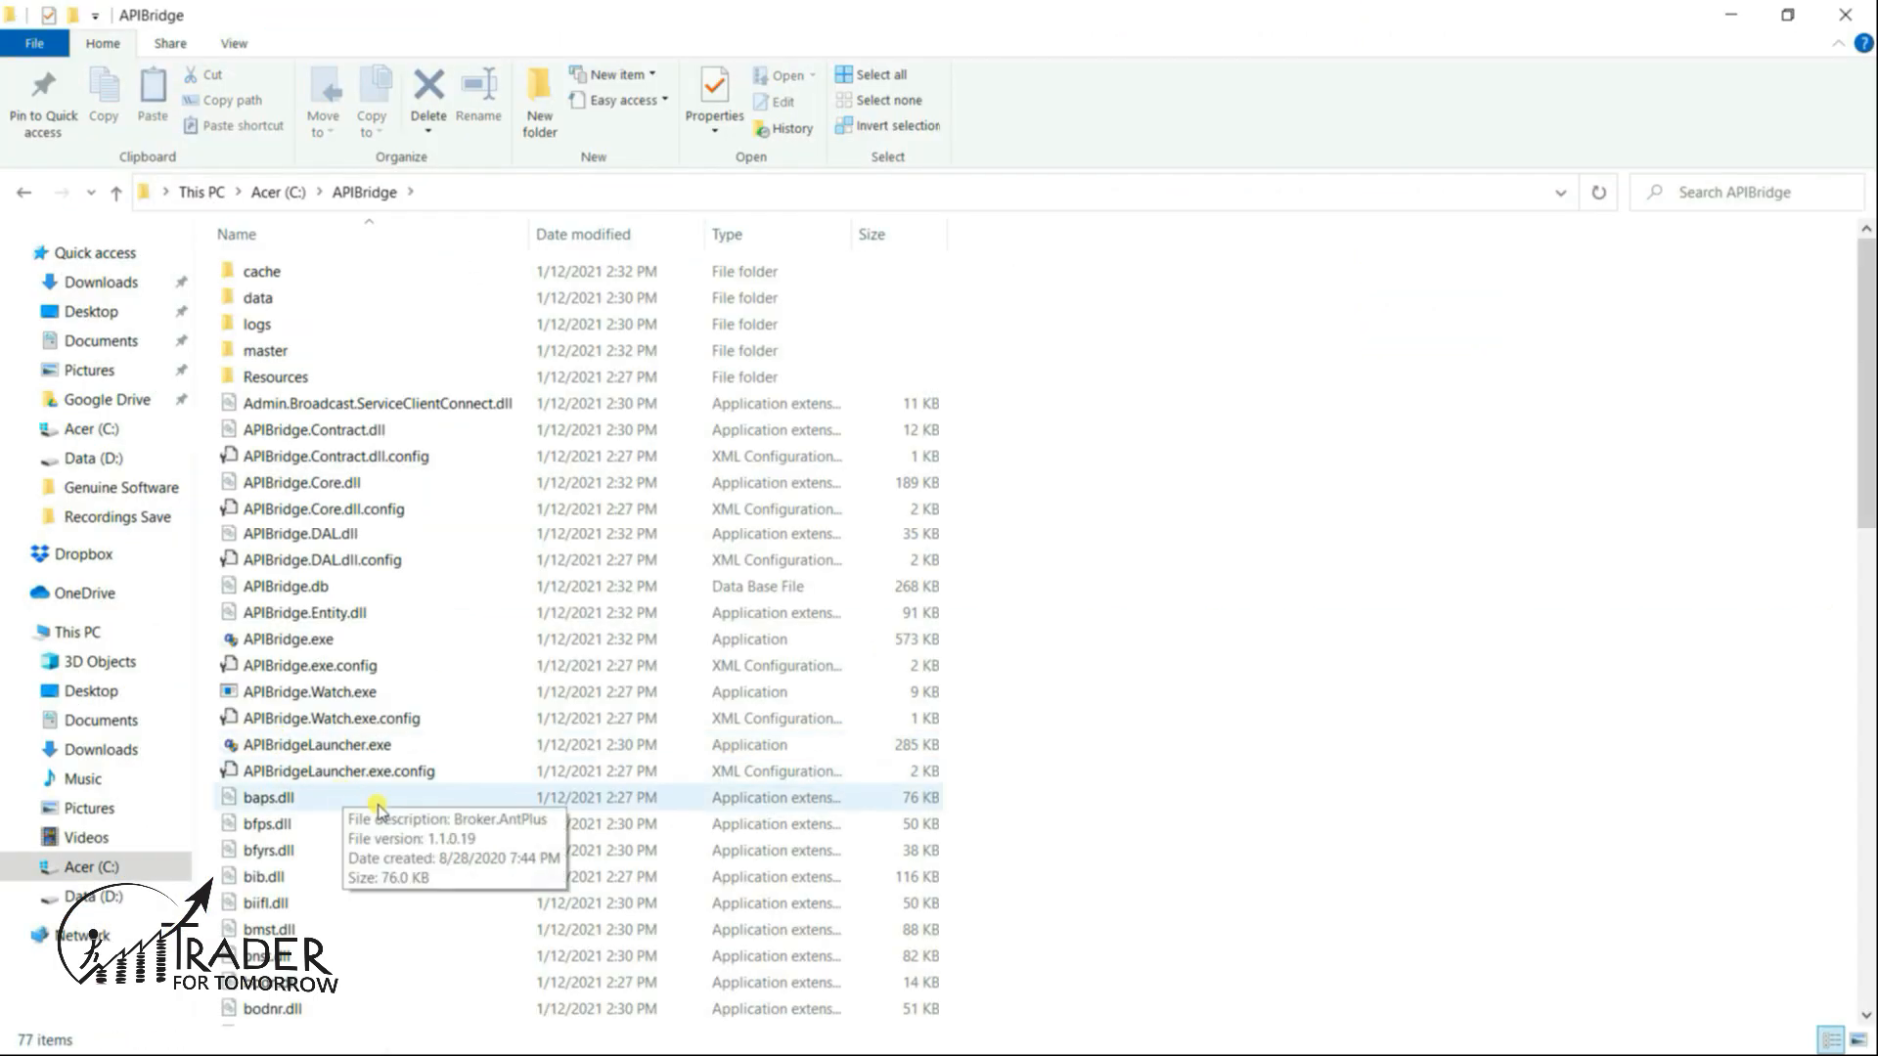
left_click(327, 749)
right_click(328, 749)
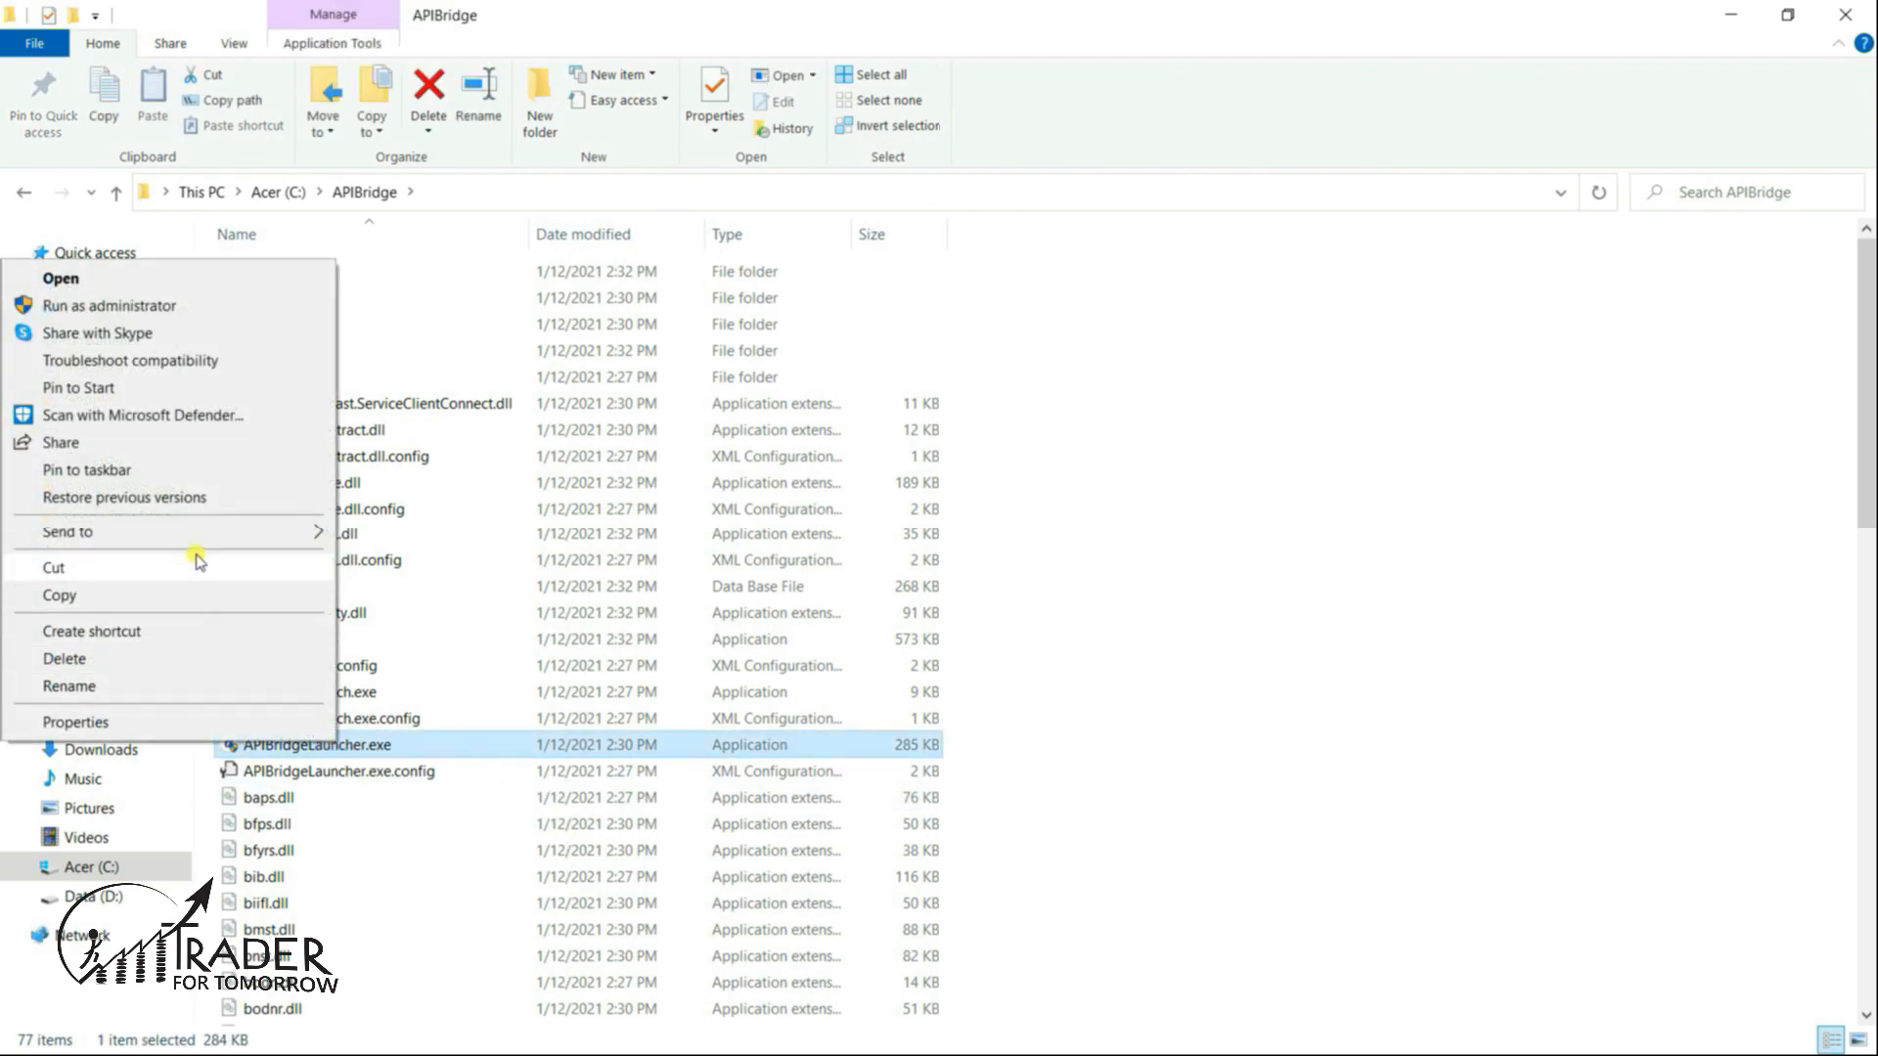
mouse_move(181, 538)
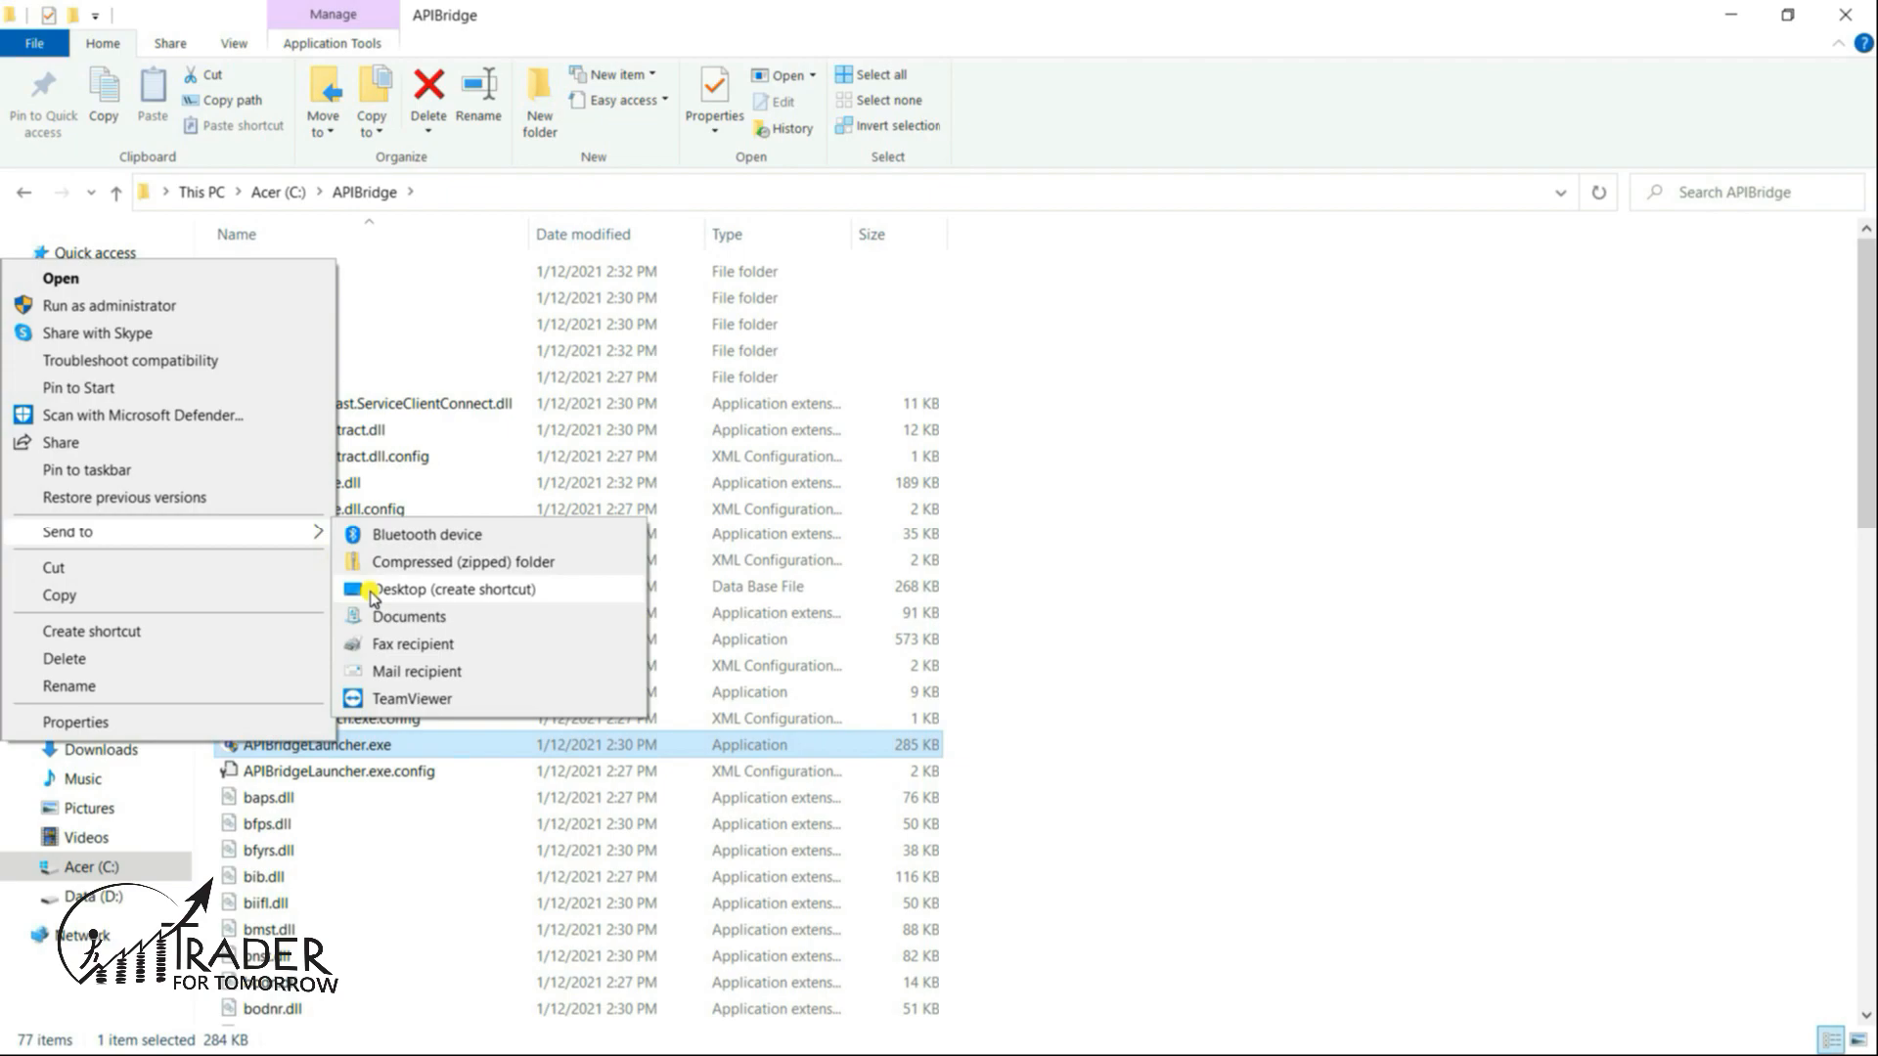
left_click(373, 591)
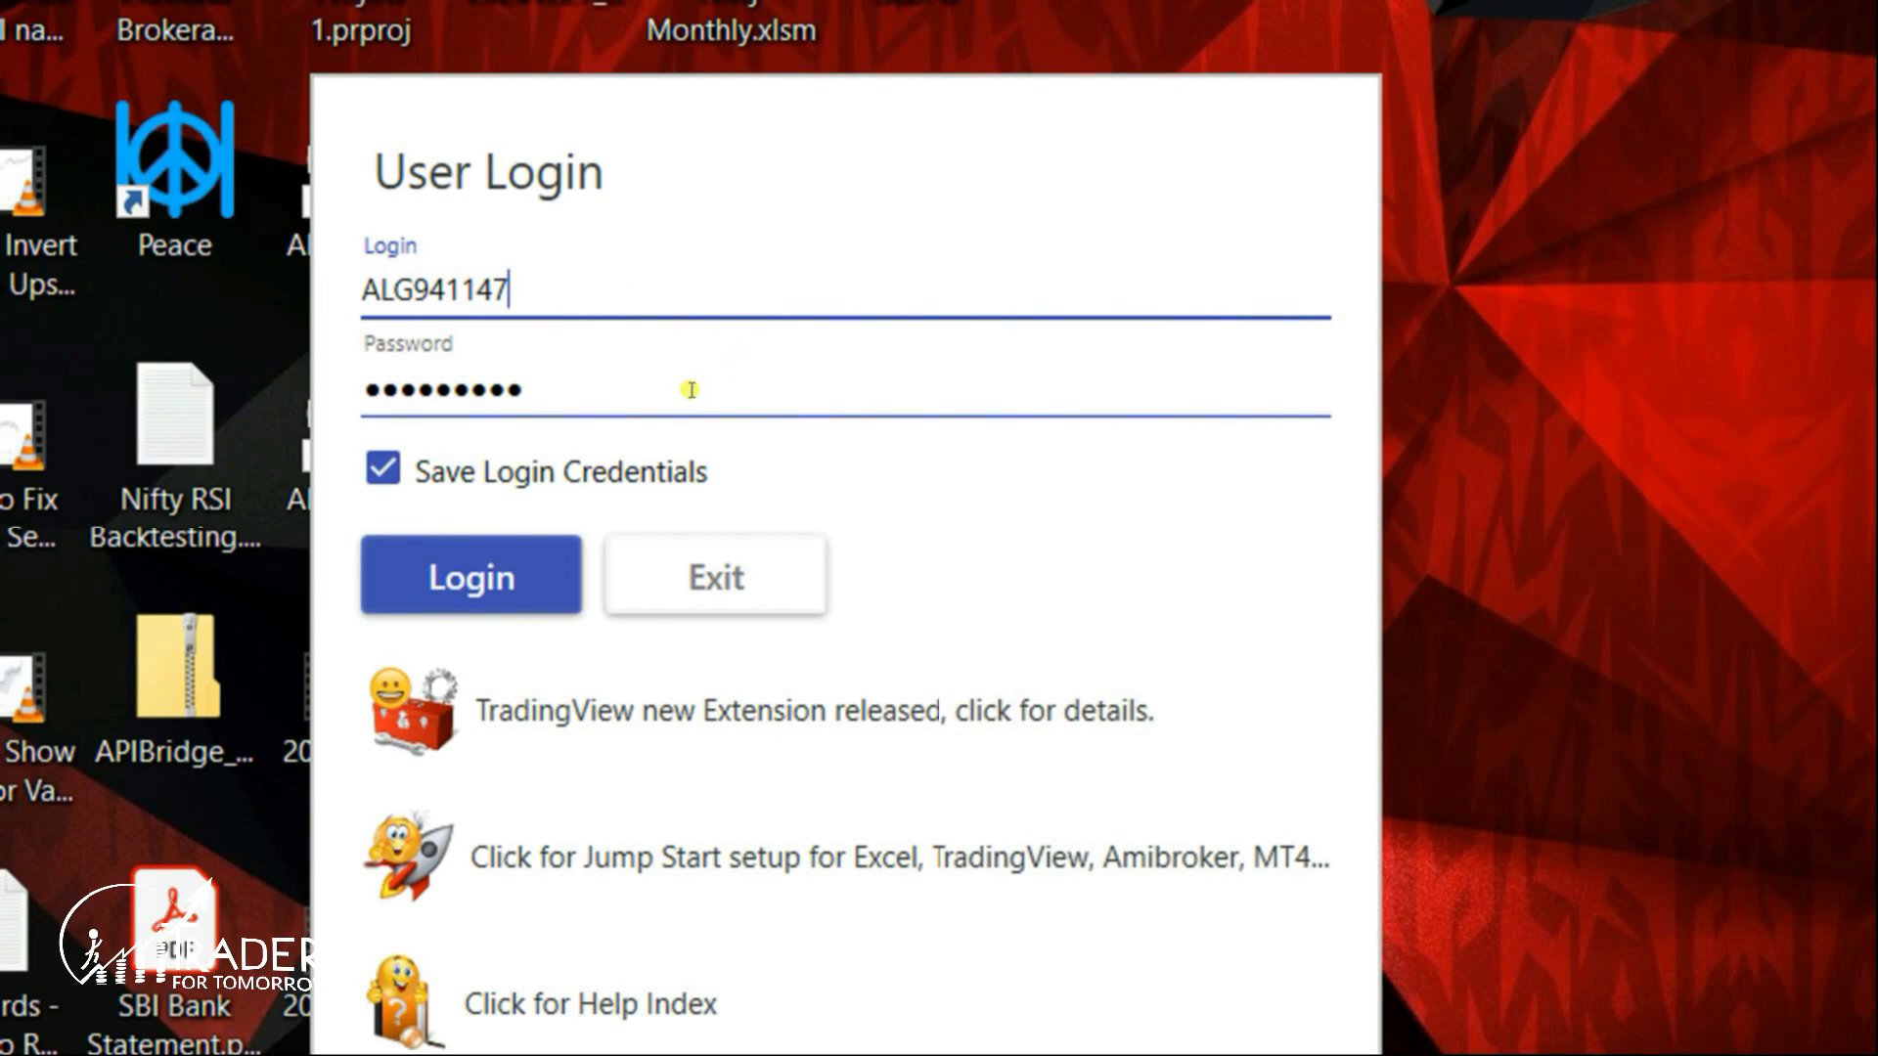
- Log in to APIBridge with the saved credentials, open Application Settings, and accept the Disclaimer
left_click(515, 552)
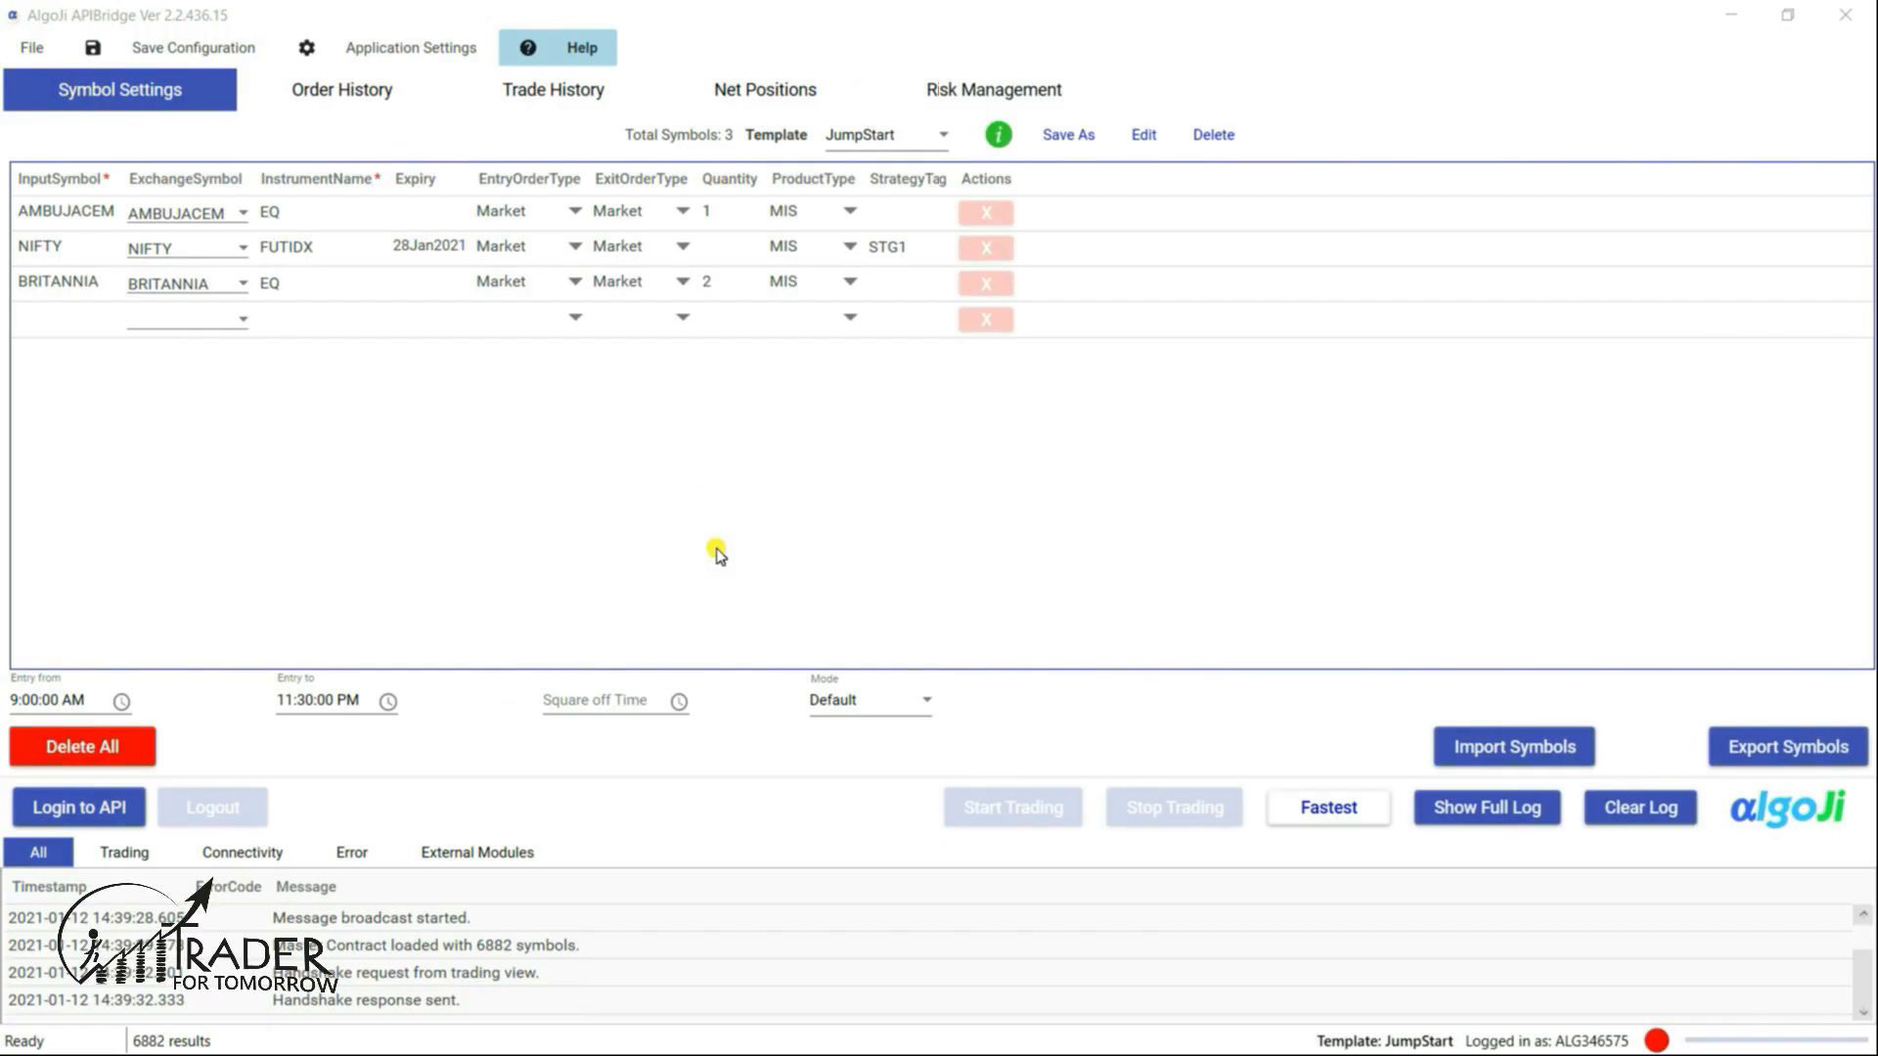
left_click(390, 48)
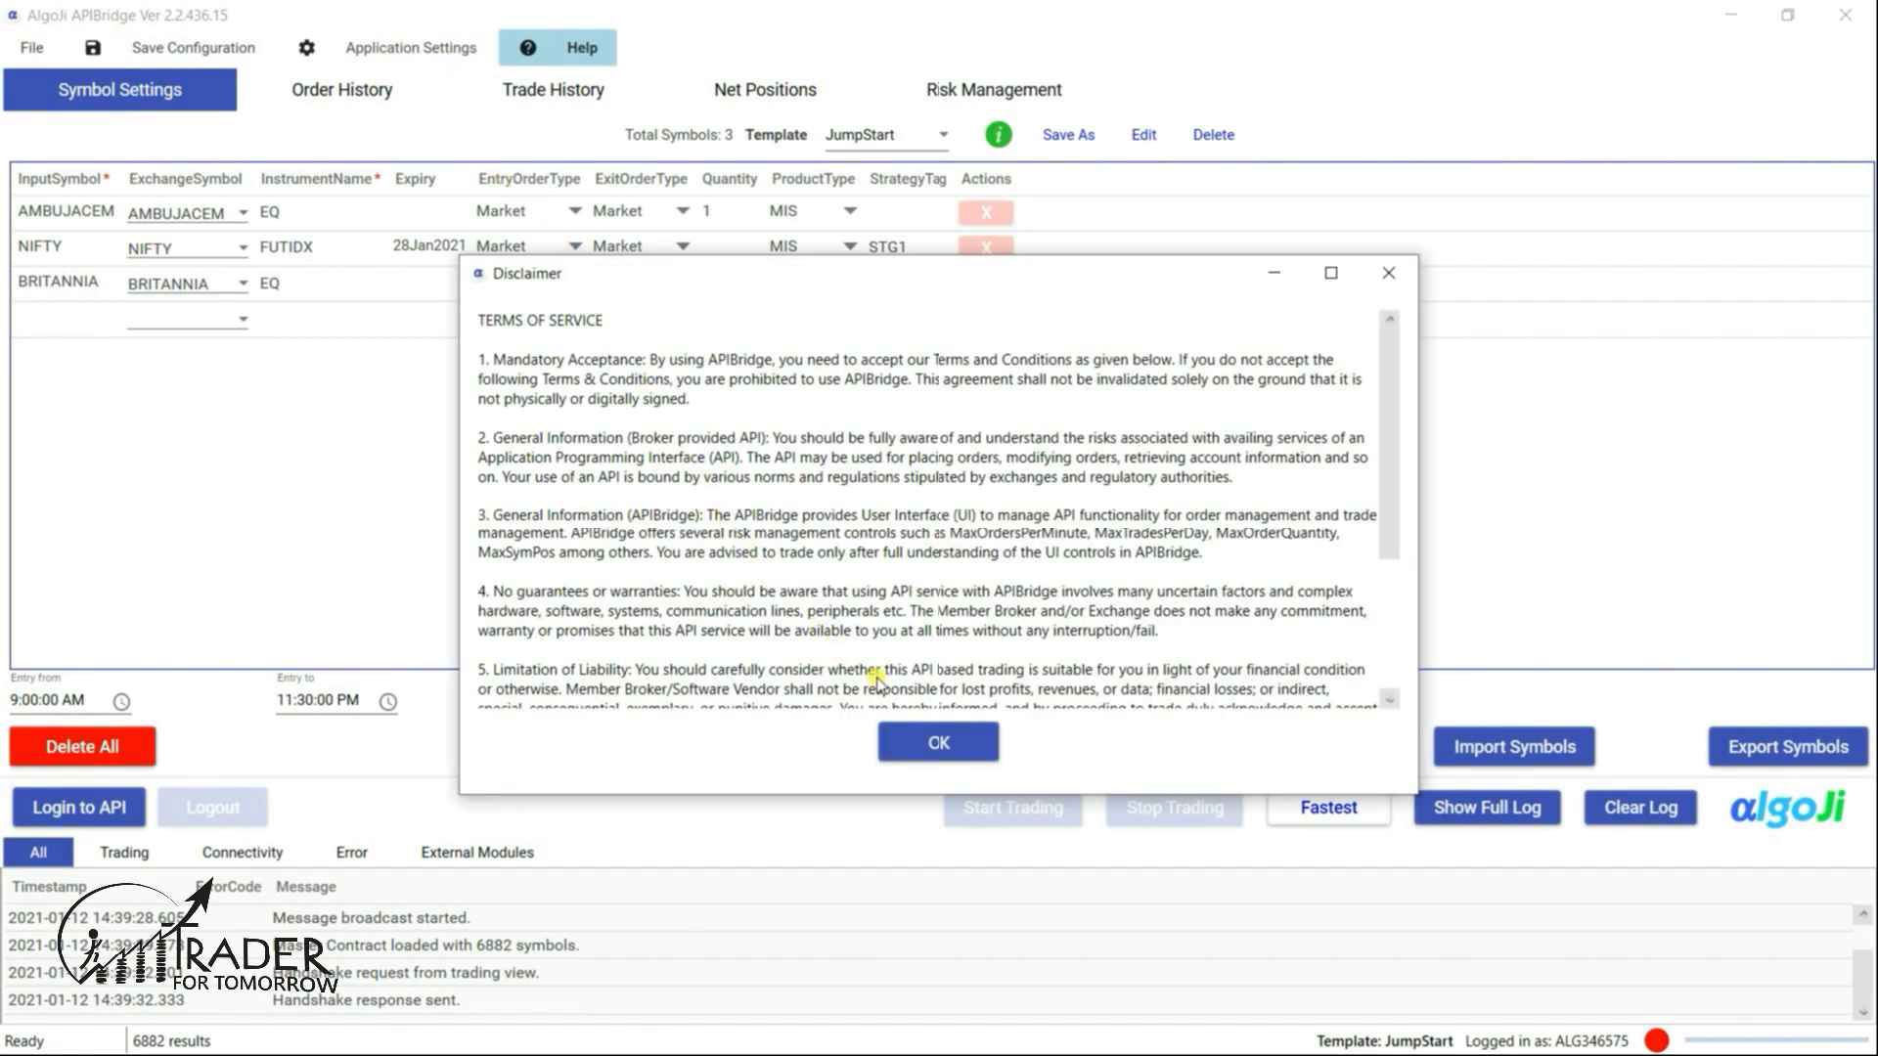
left_click(937, 743)
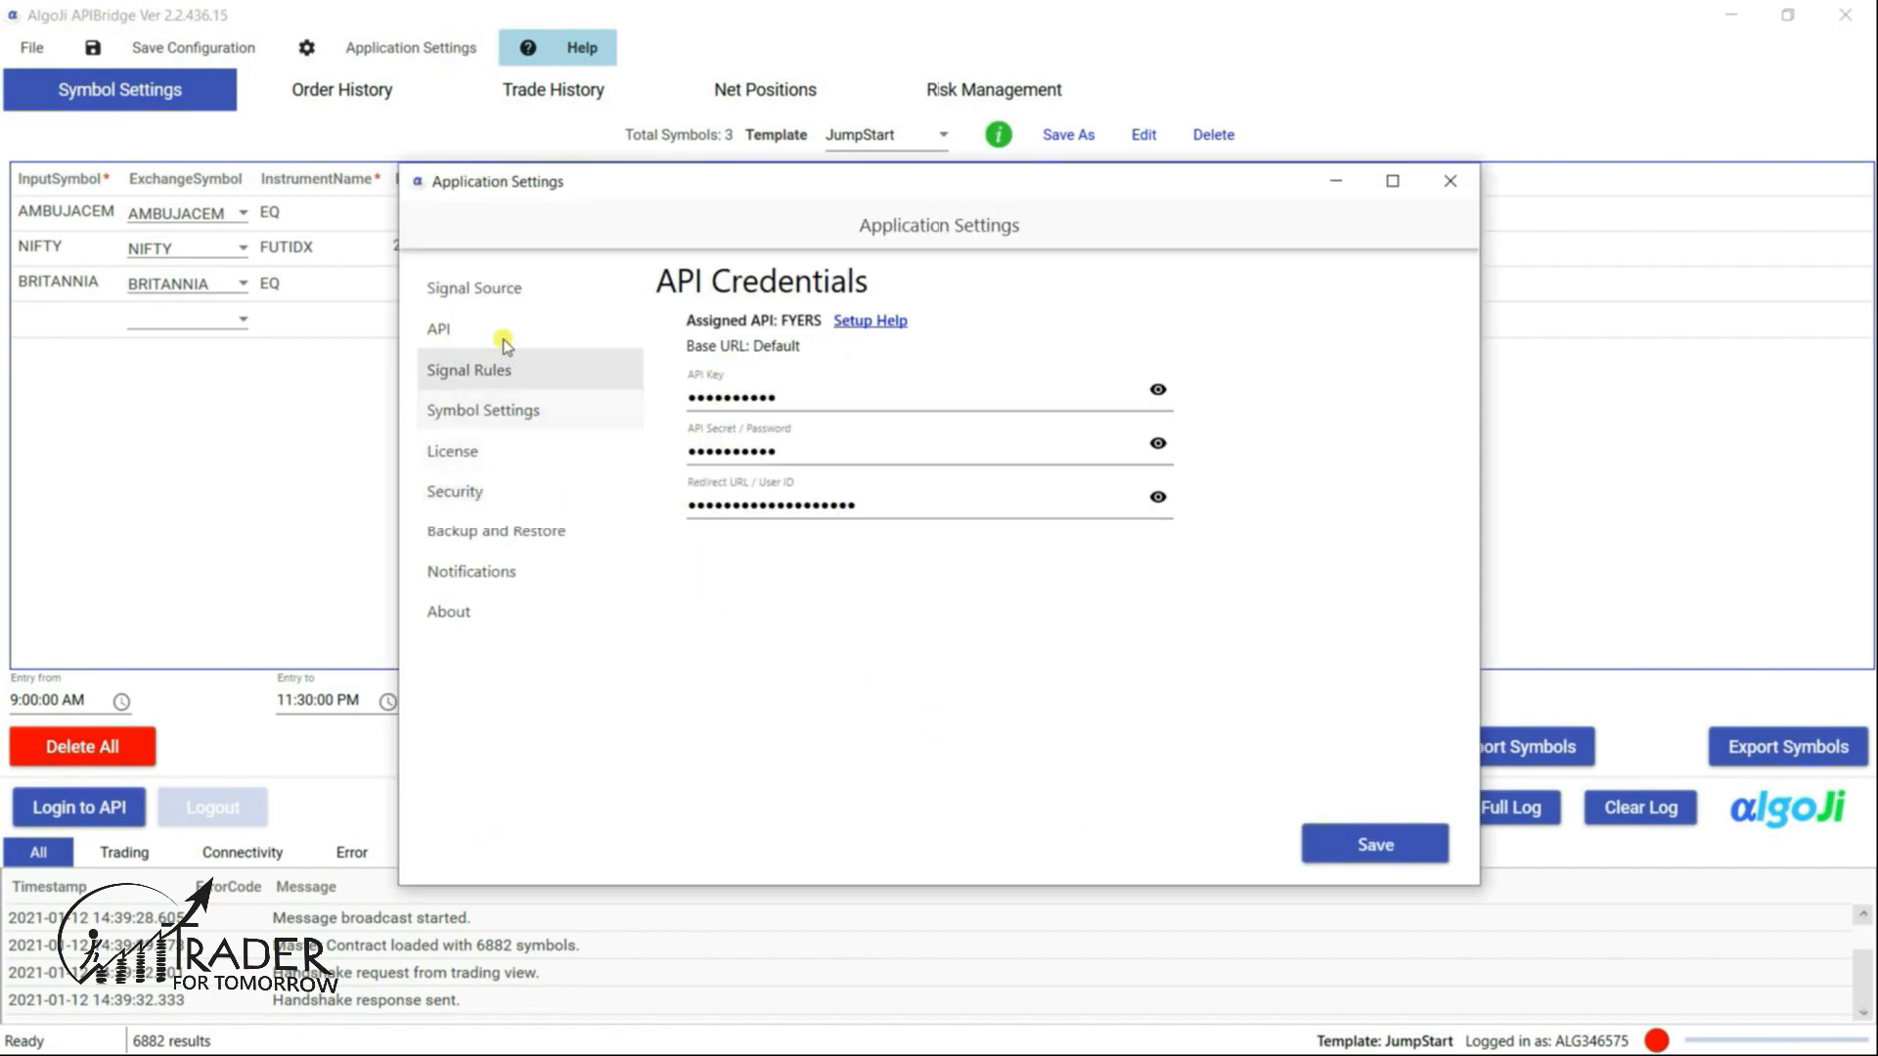
- Set the signal source to Local Computer and TradingView with Webhook unchecked, and save
left_click(466, 292)
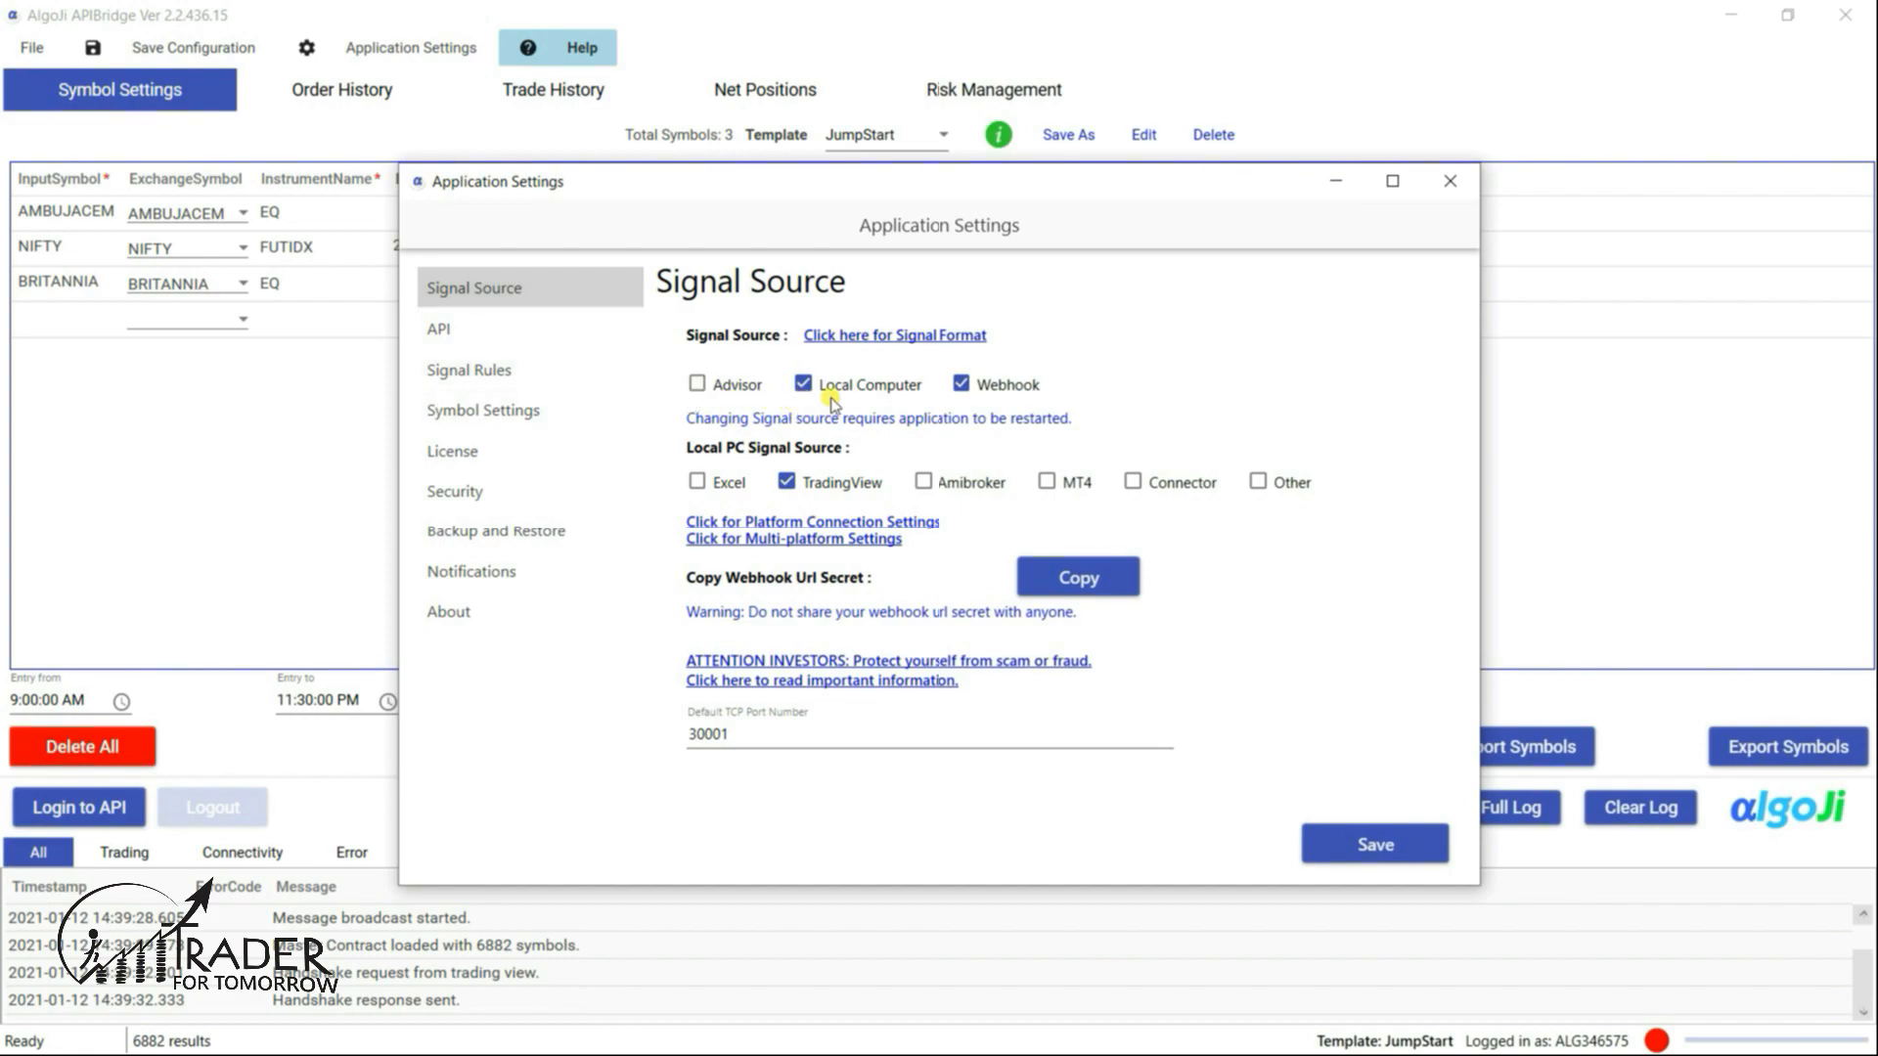
left_click(961, 384)
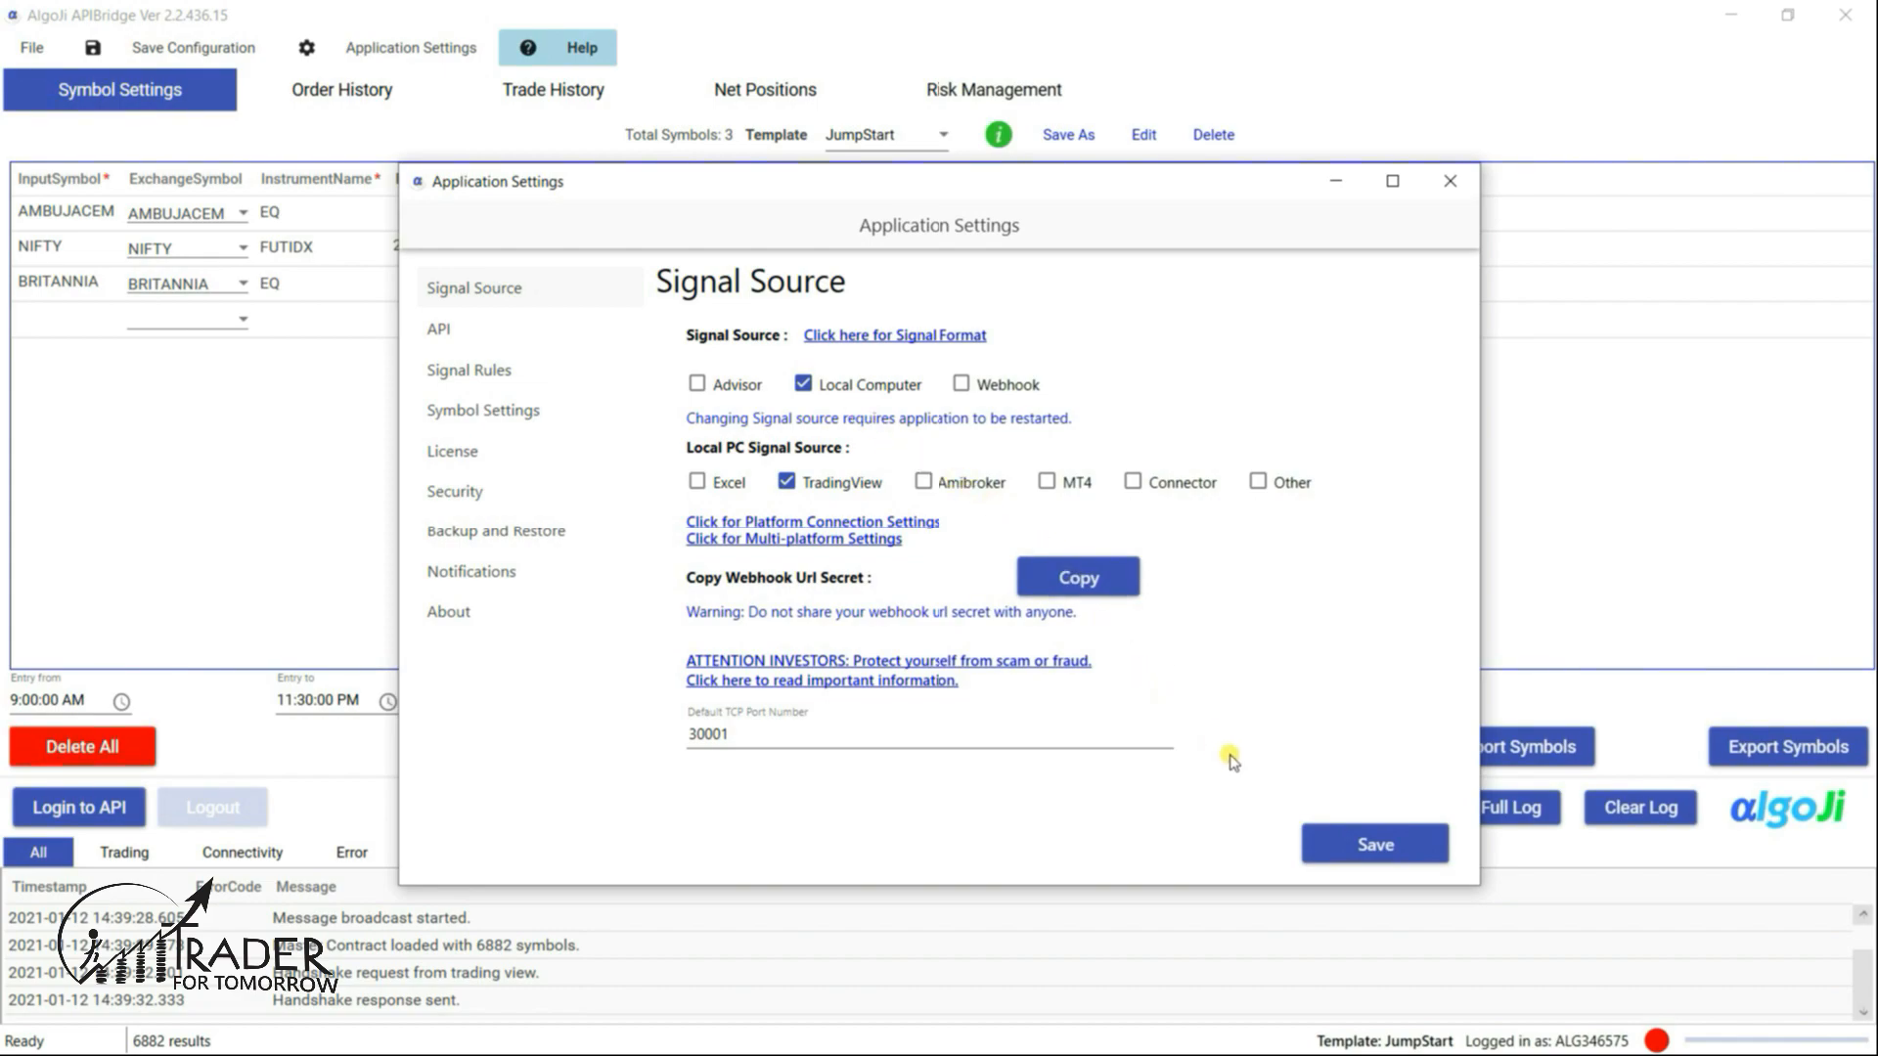
left_click(1362, 858)
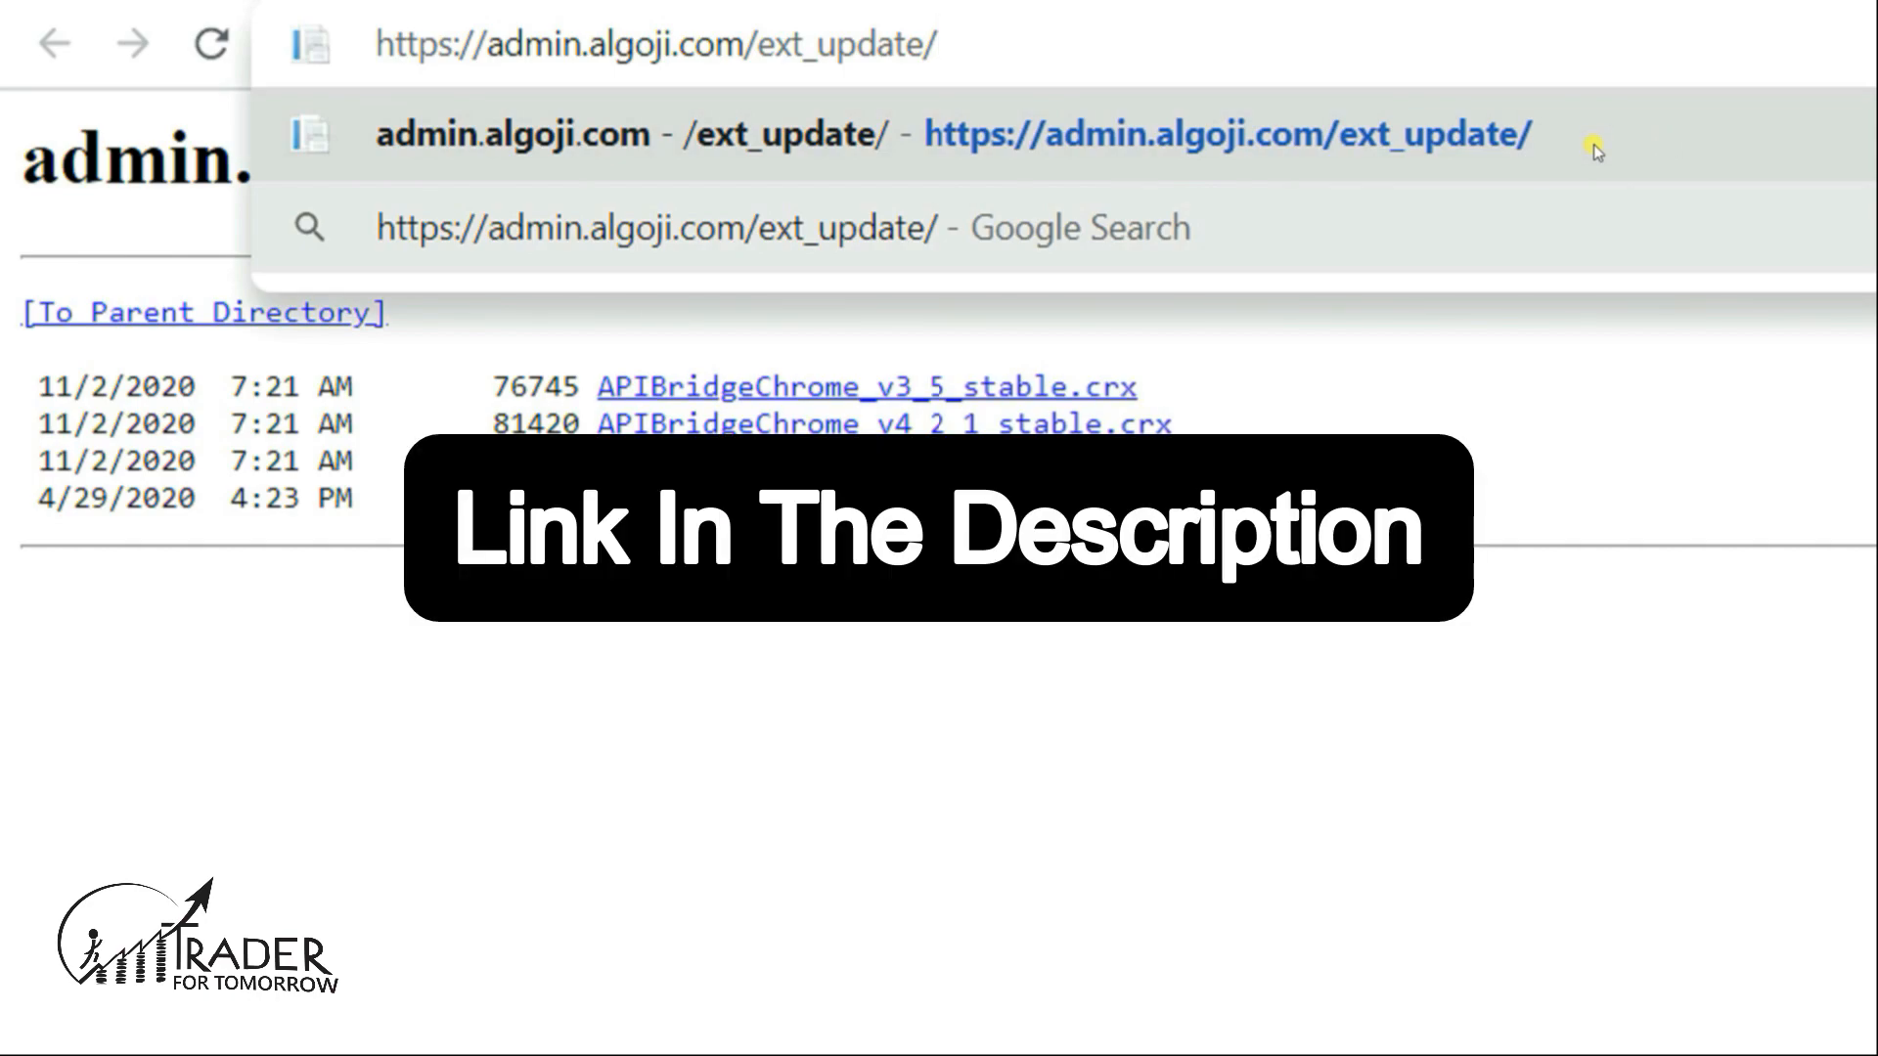
- Add the APIBridgeChrome_v4_2_1_stable extension from admin.algoji.com/ext_update to Chrome, then return to TradingView
left_click(1593, 144)
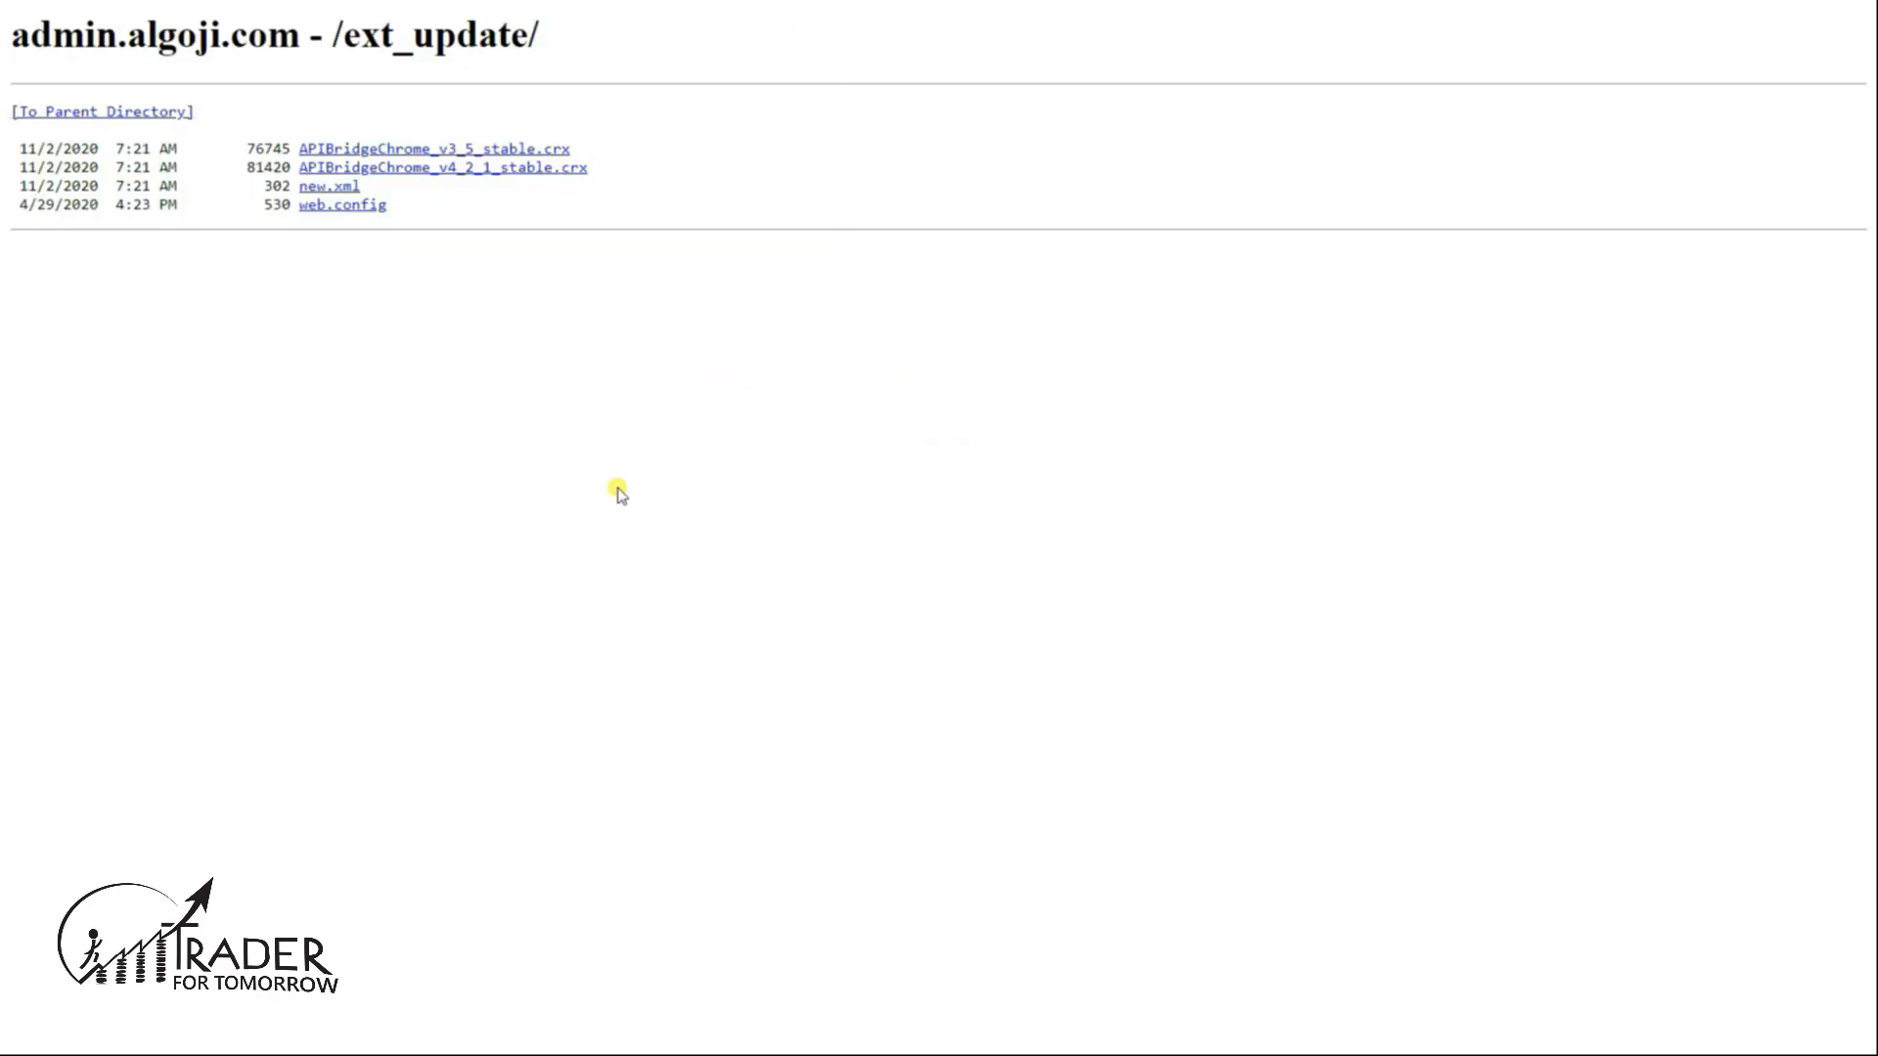
left_click(386, 169)
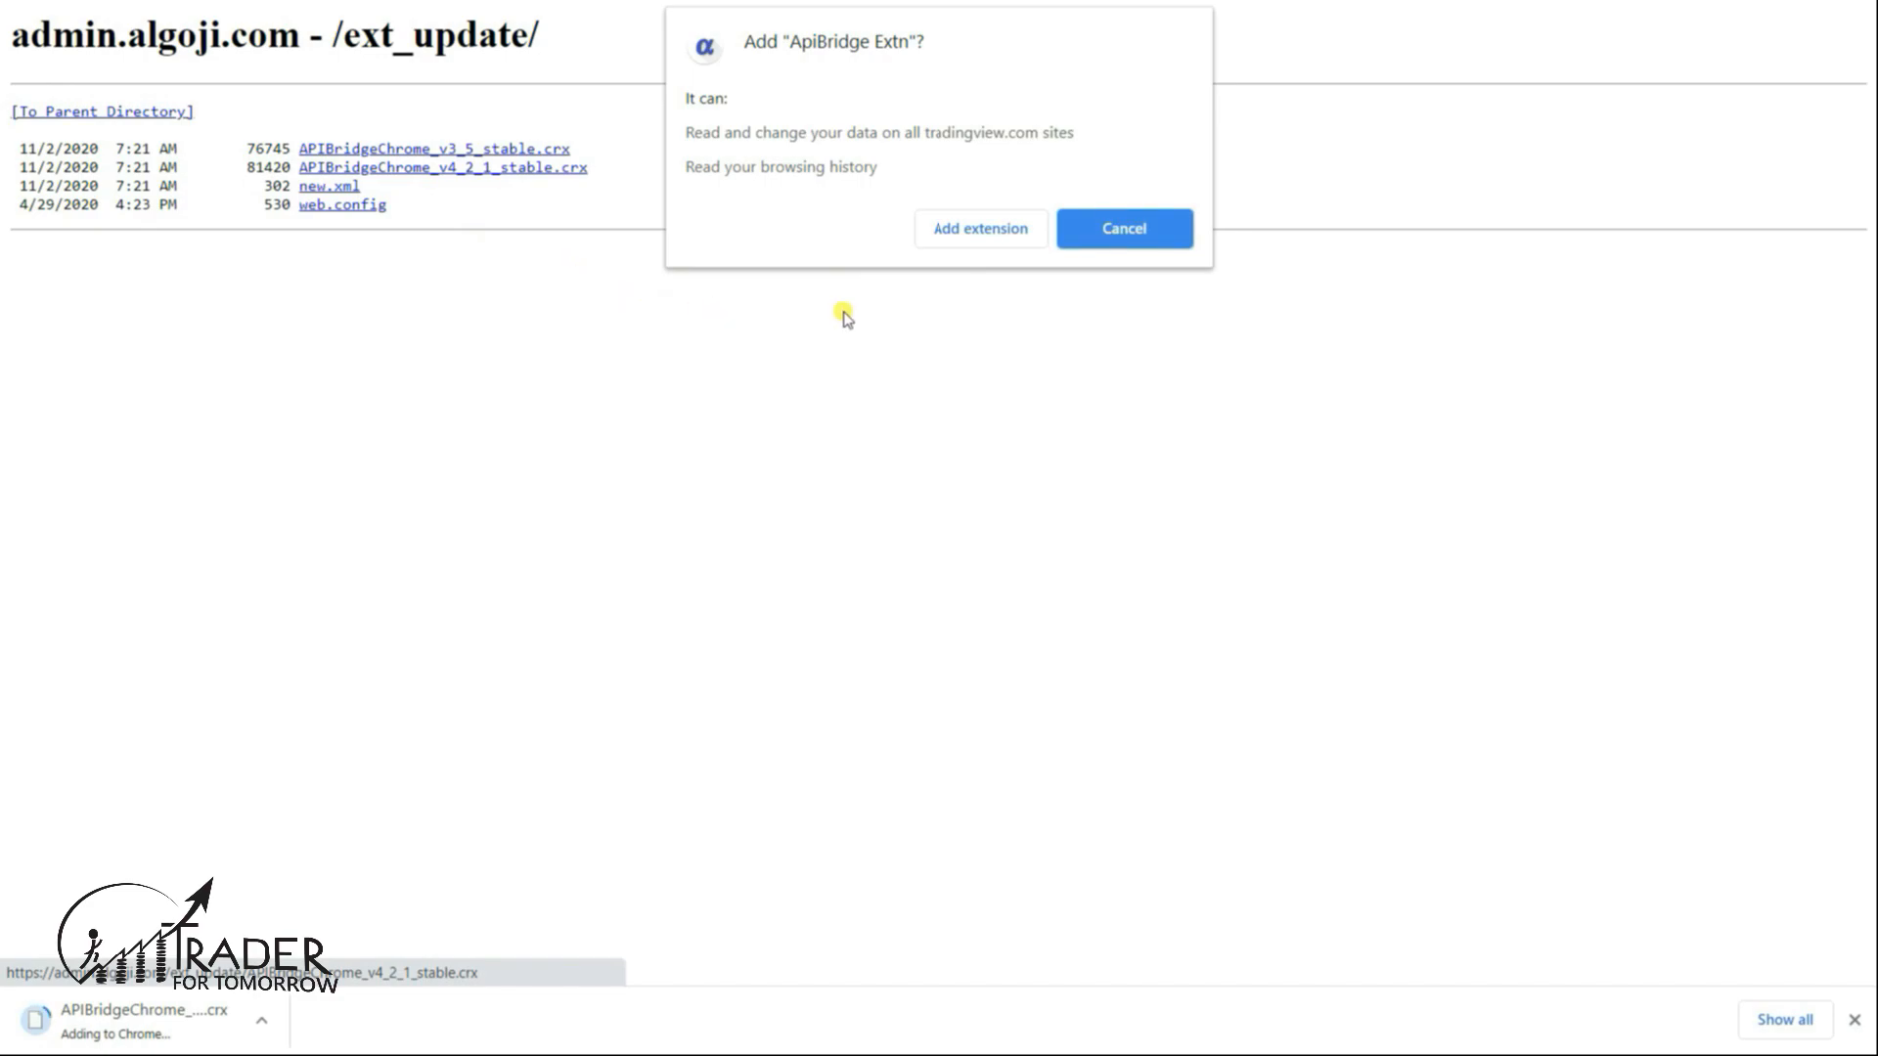
left_click(975, 231)
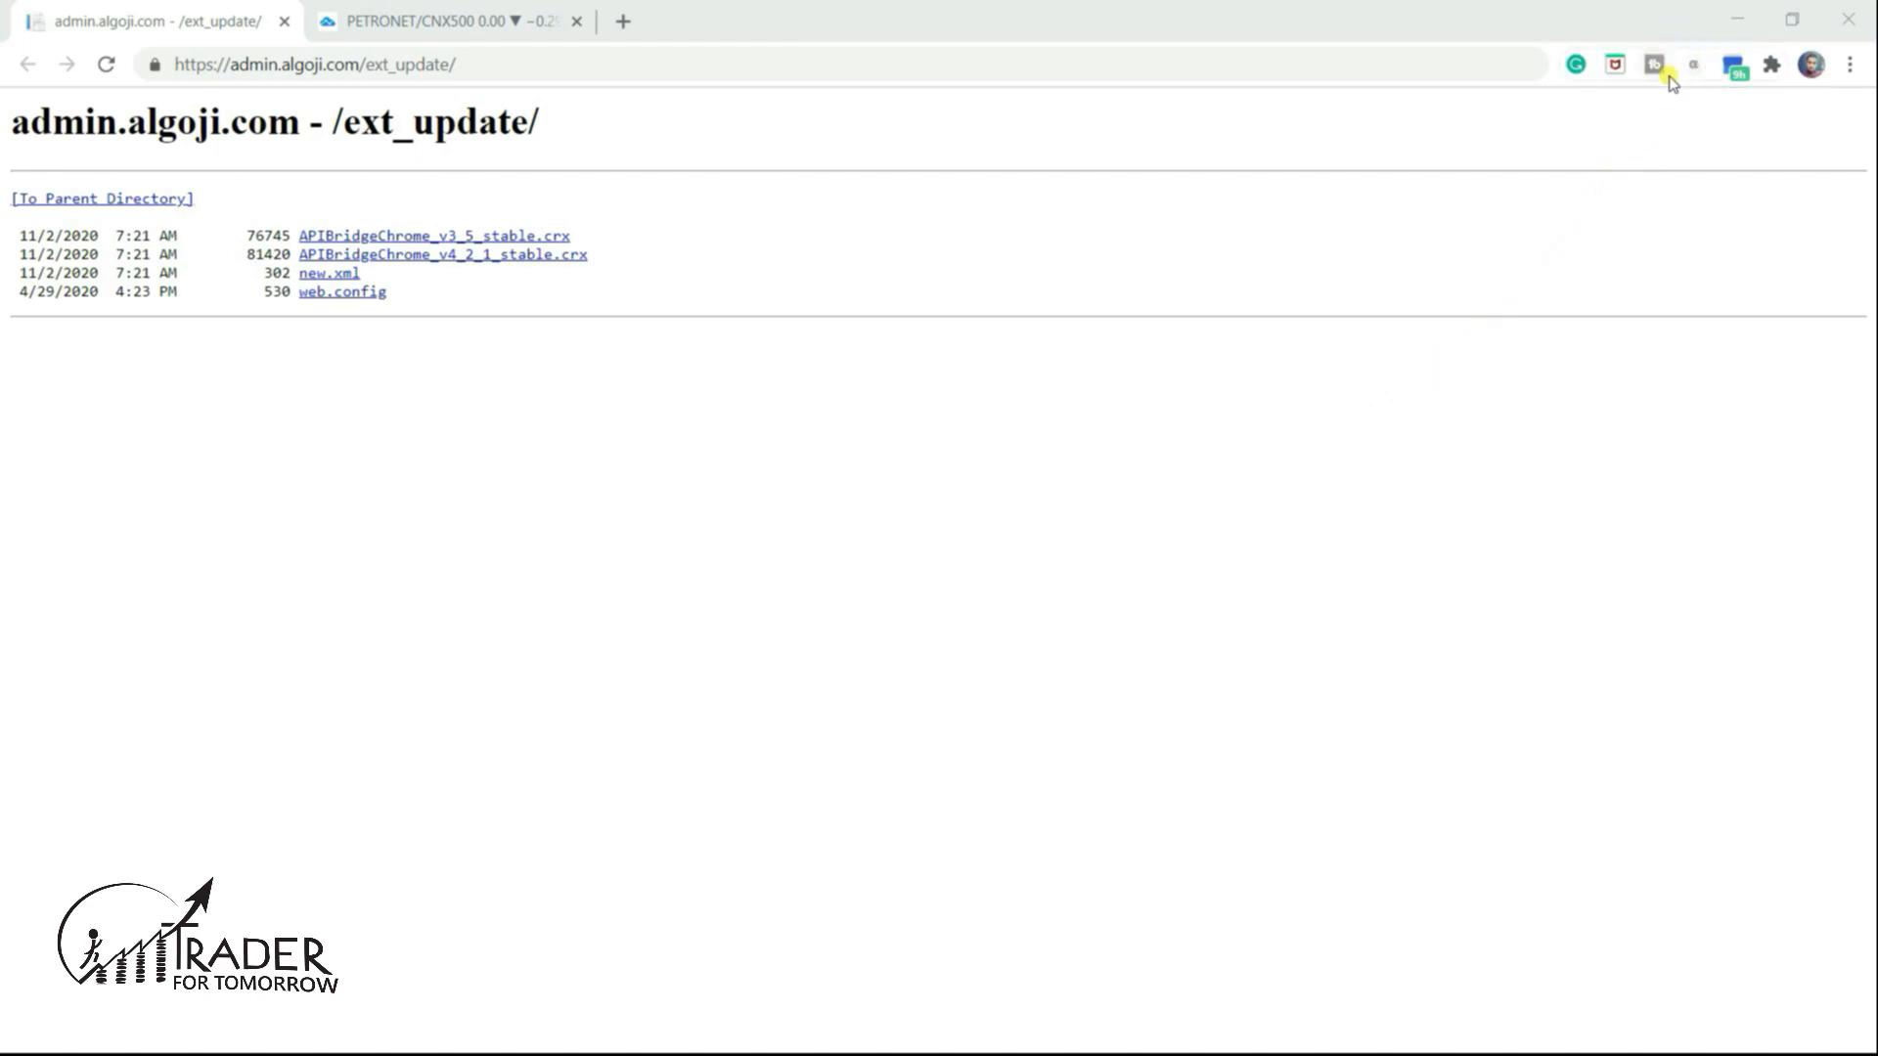
key("ctrl+Tab")
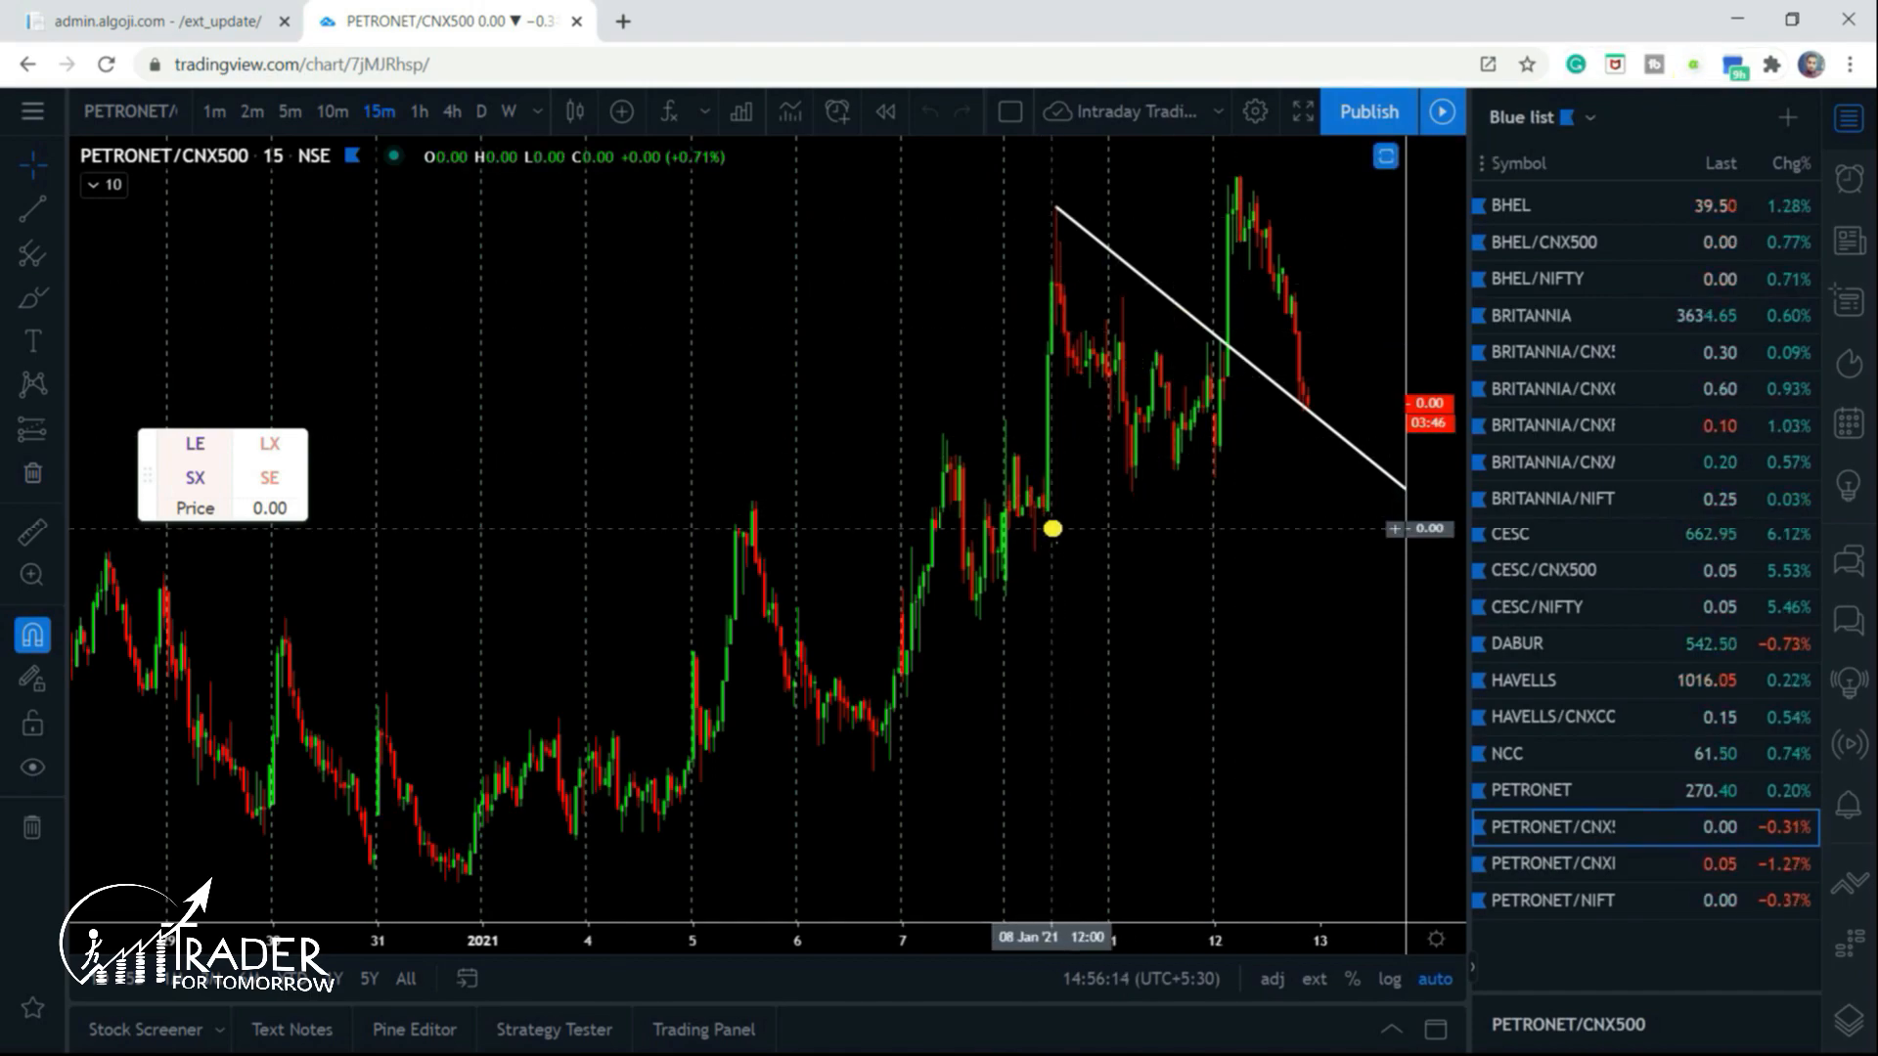
- Switch between the TradingView chart and APIBridge to verify the TradingView handshake request and response in the log
key("alt+Tab")
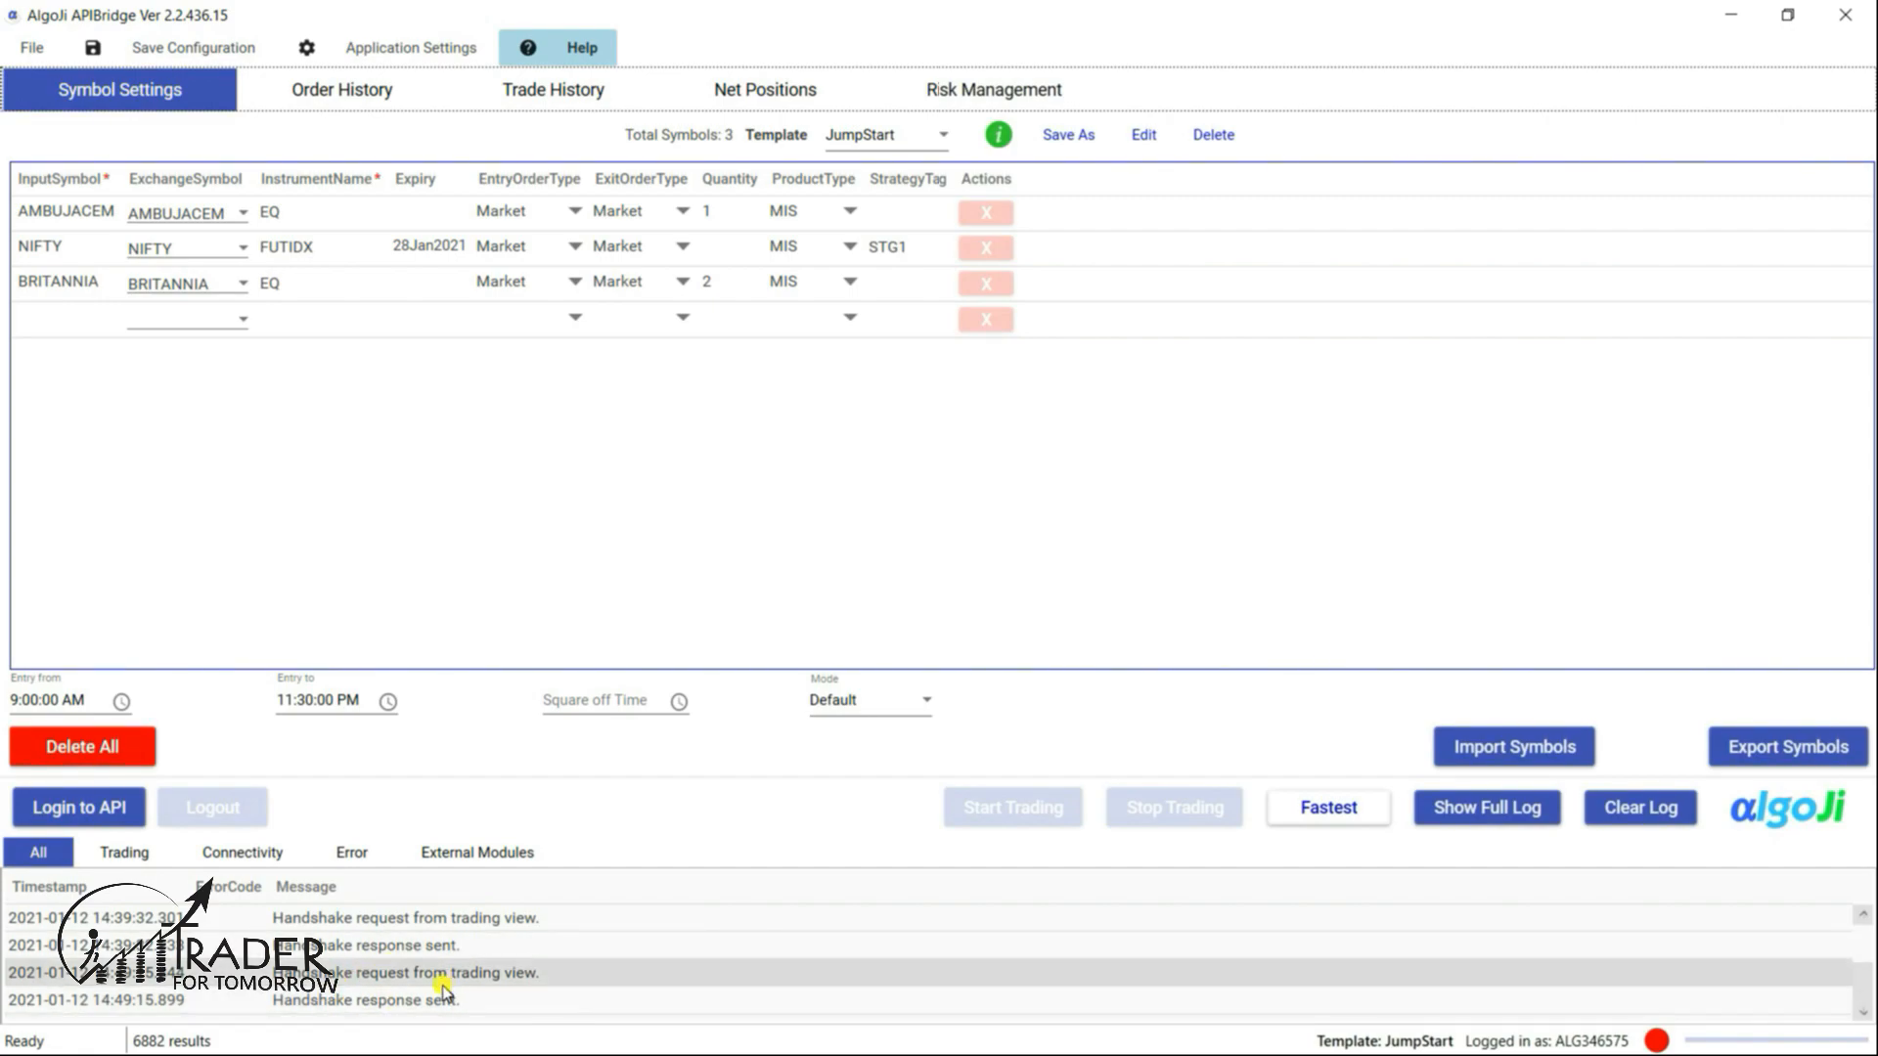
key("alt+Tab")
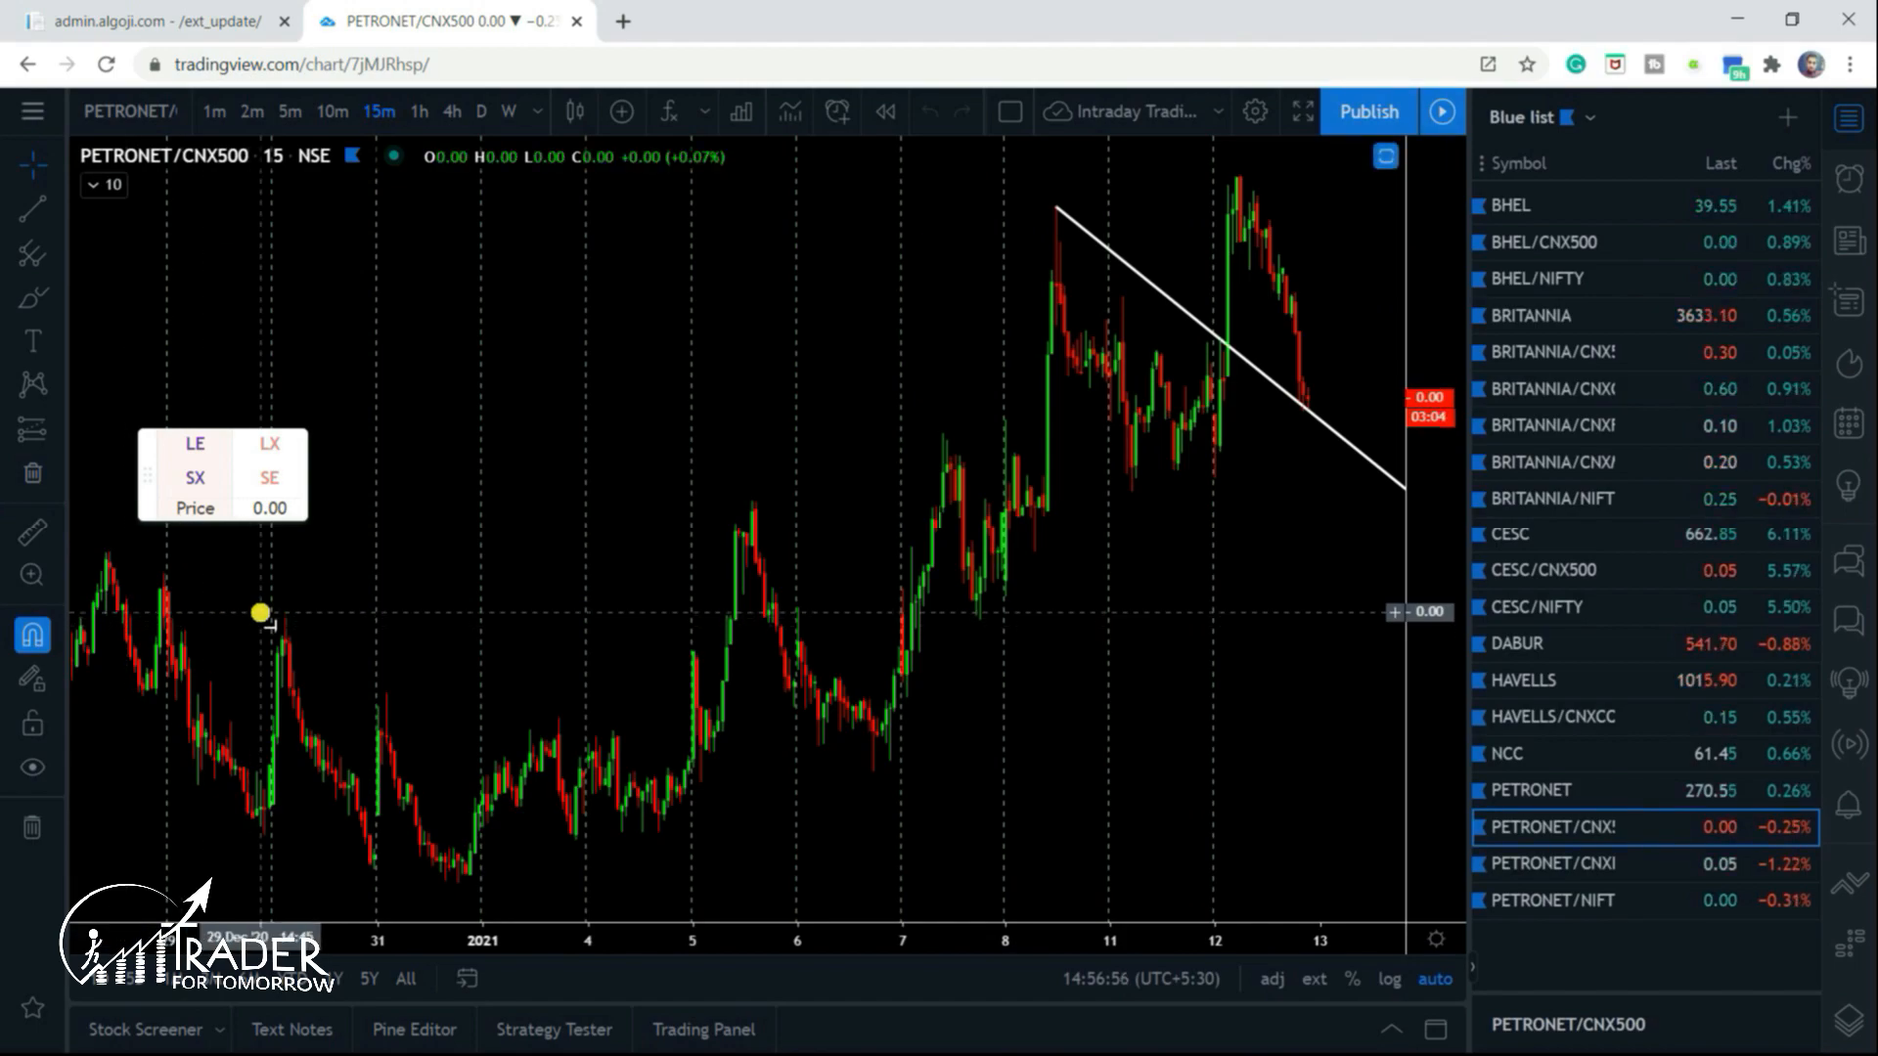
key("alt+Tab")
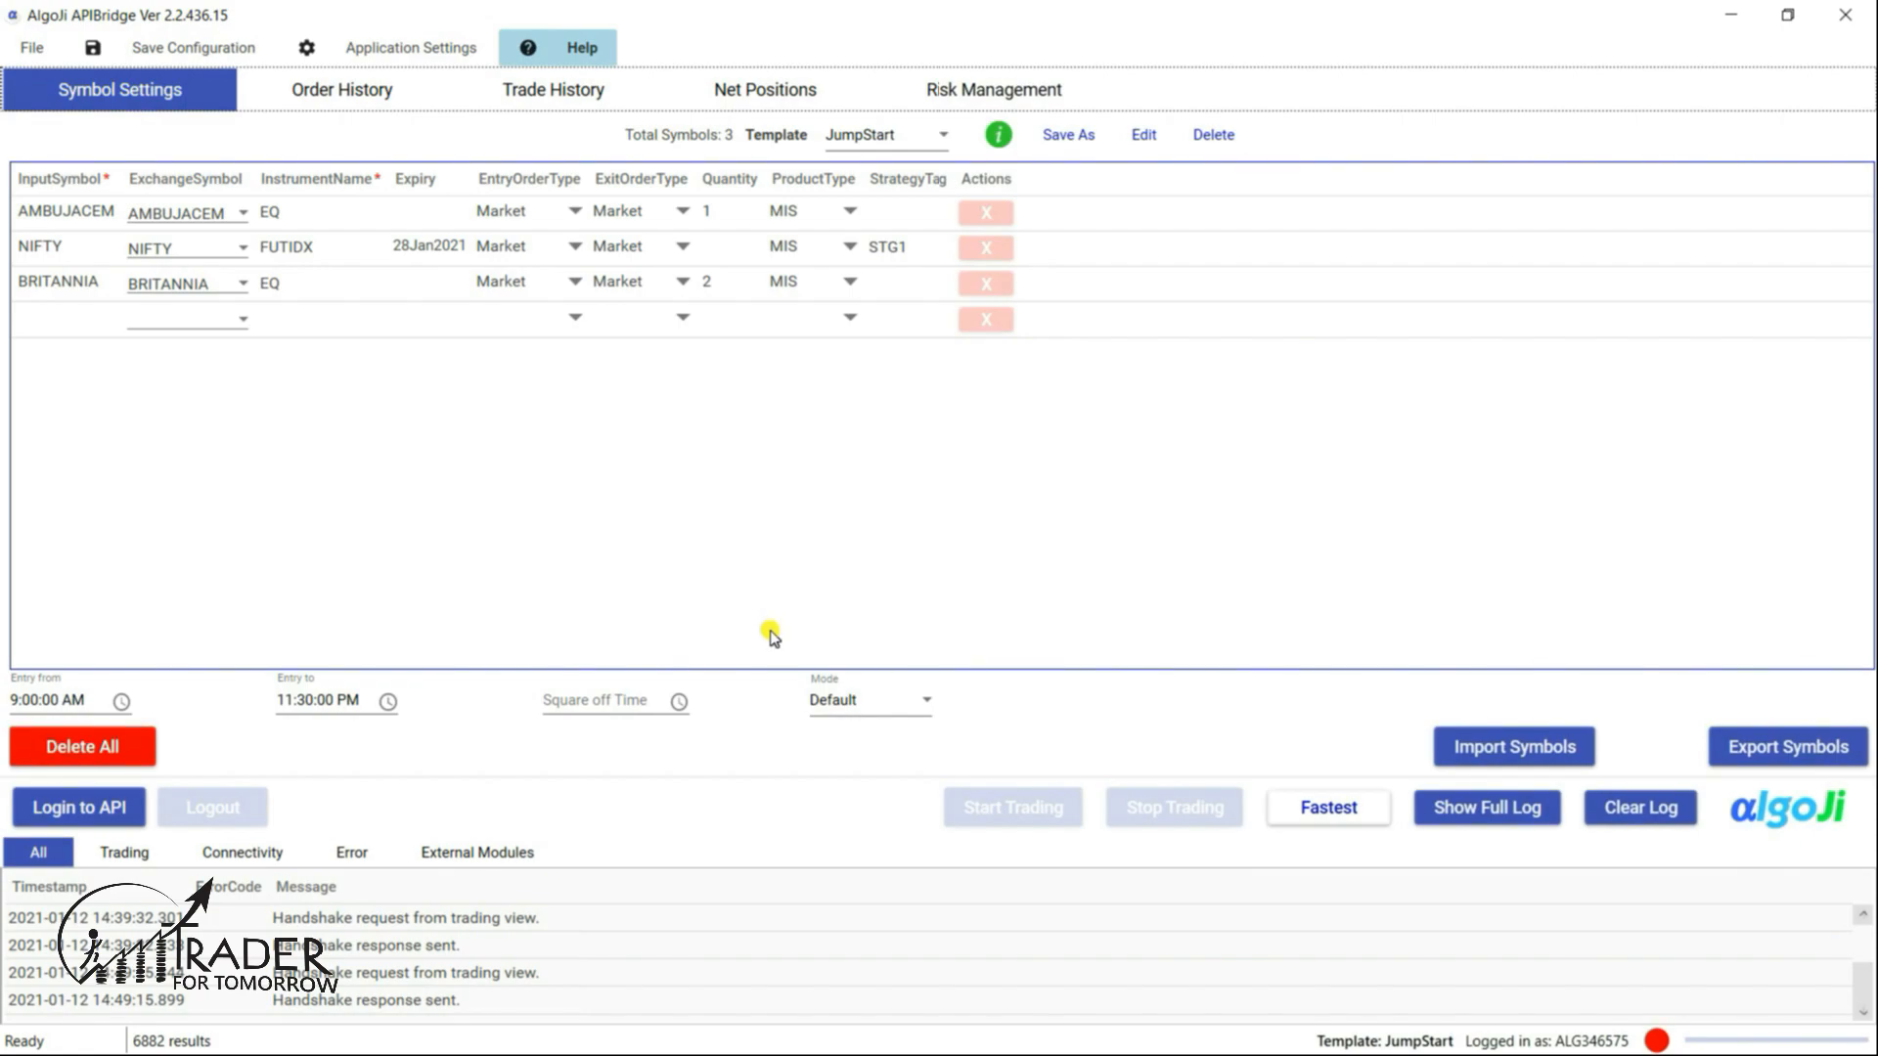